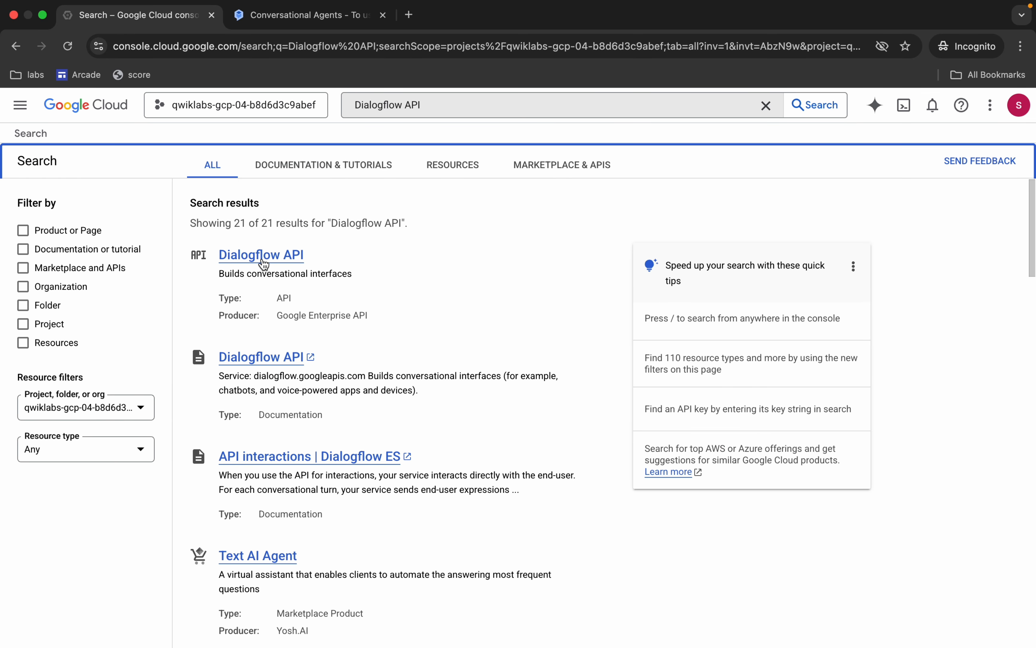
- Enable the Dialogflow API for the project and reload the Conversational Agents page
click(263, 256)
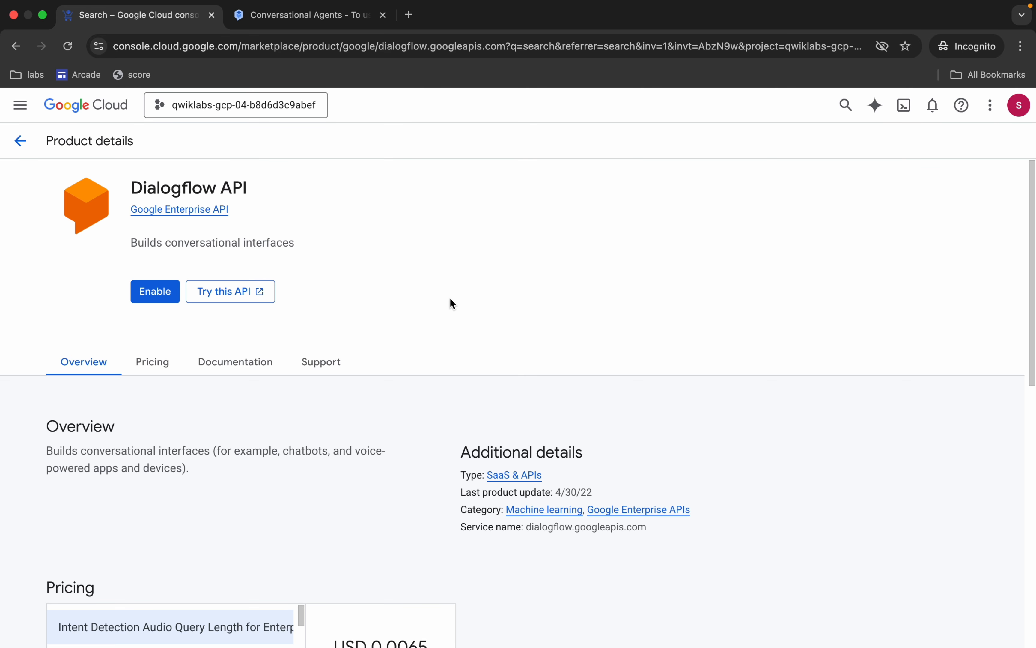
click(153, 292)
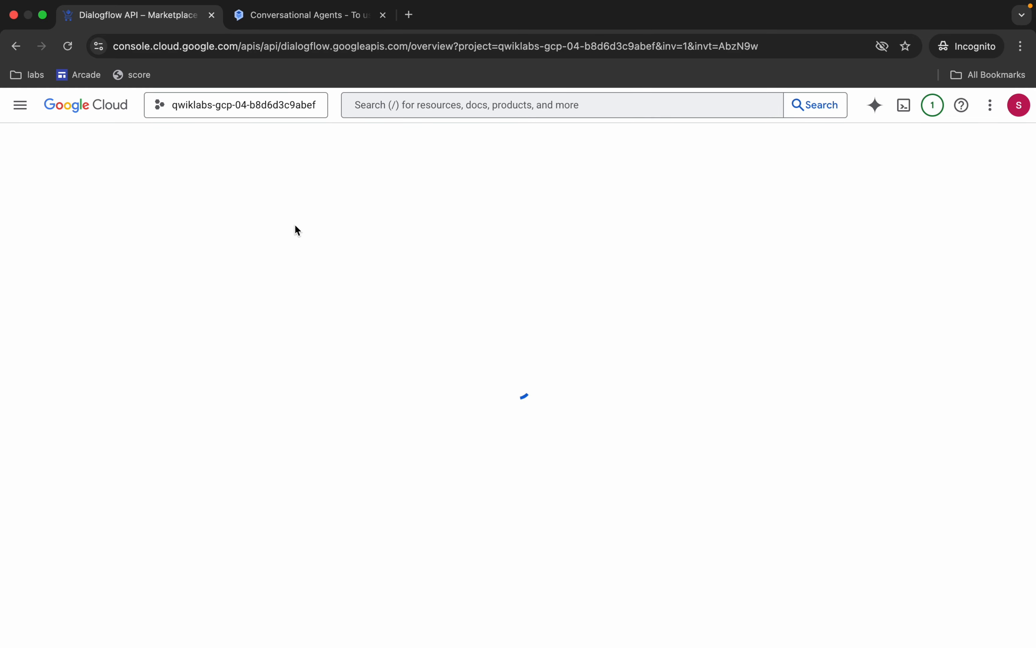
click(282, 17)
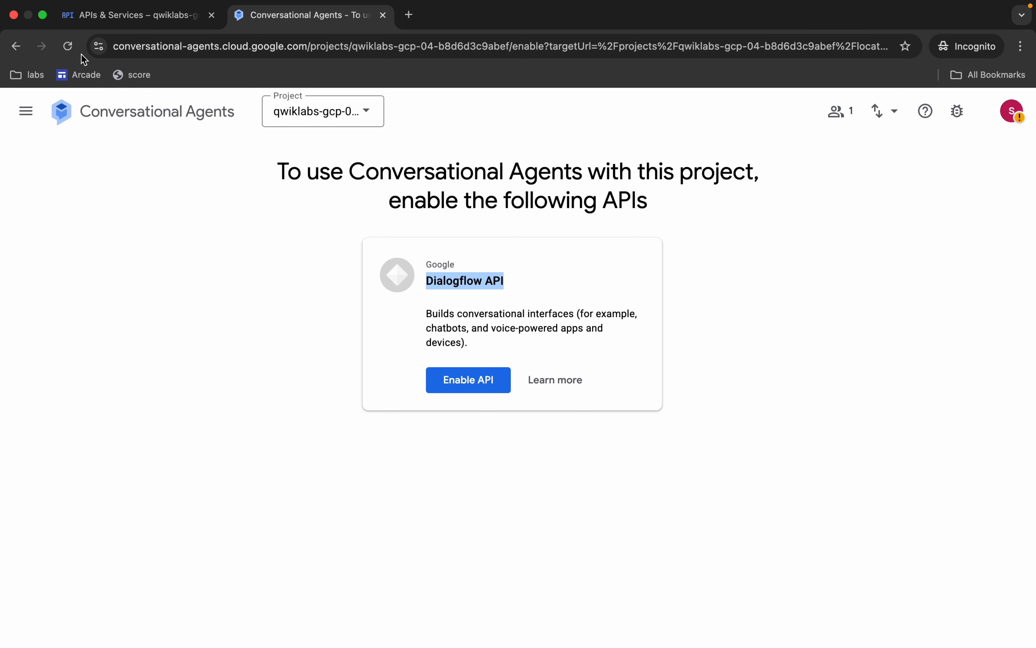
click(68, 46)
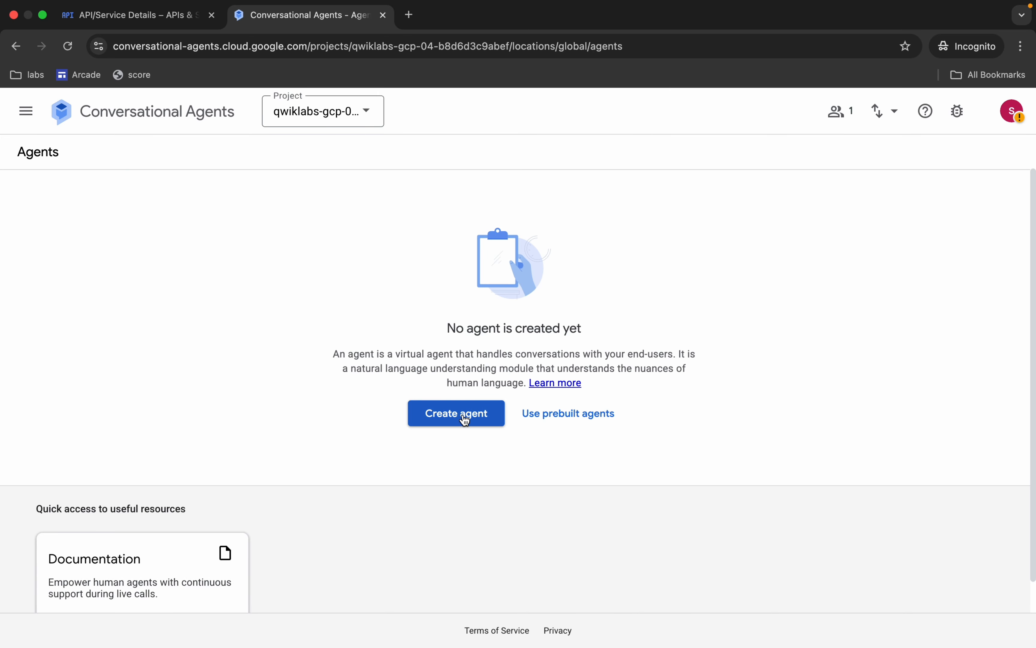
- Start a new build-your-own agent and set its display name to "Flight Booker - Env Mgt", copied from the lab instructions
click(464, 420)
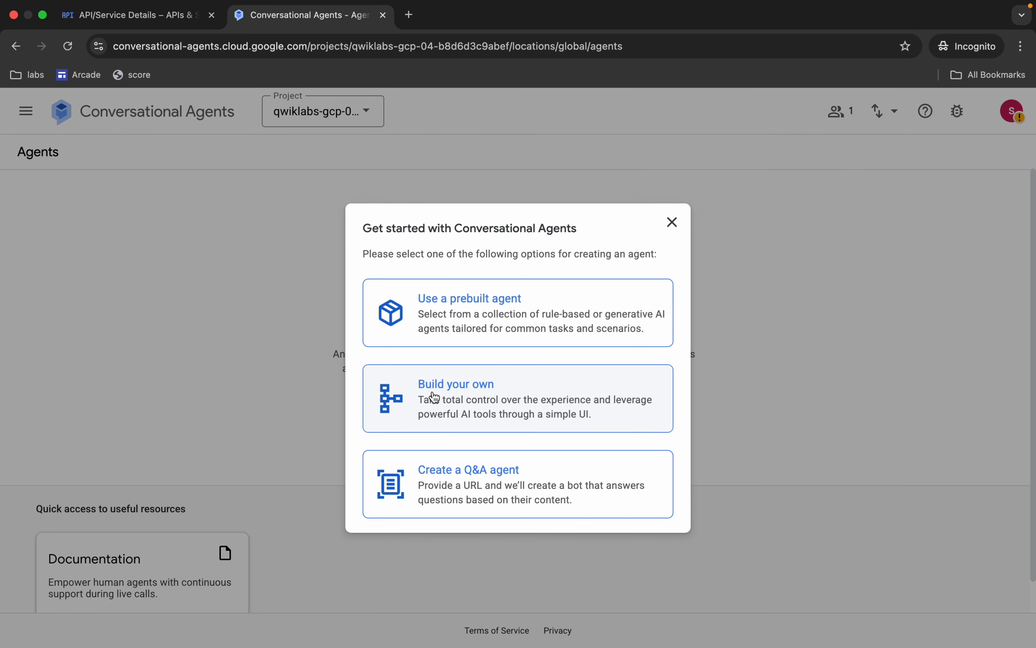
click(471, 393)
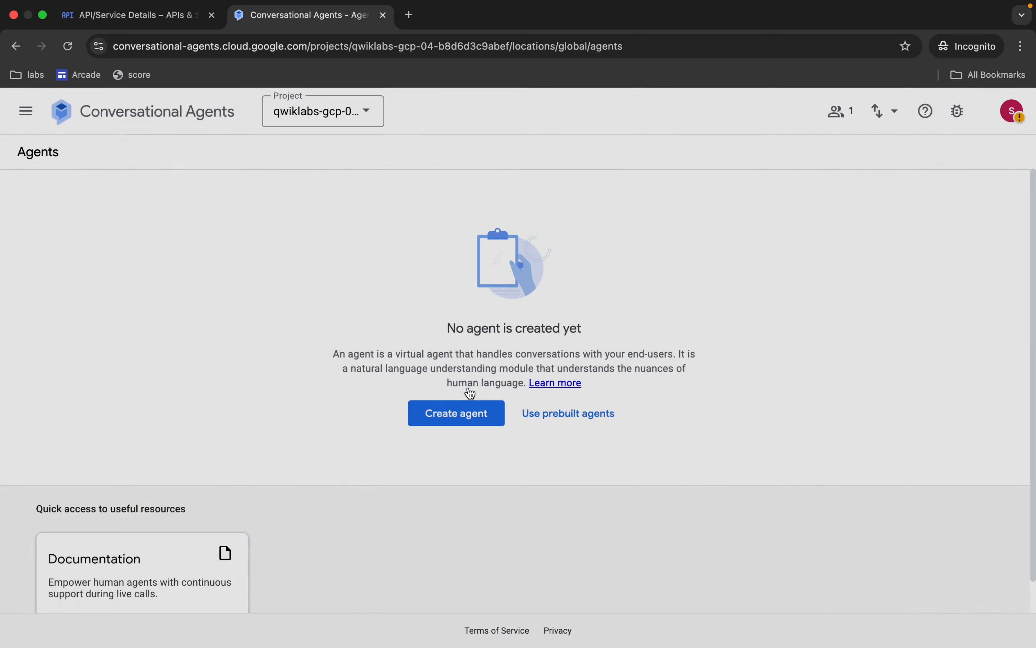
key(ctrl+Left)
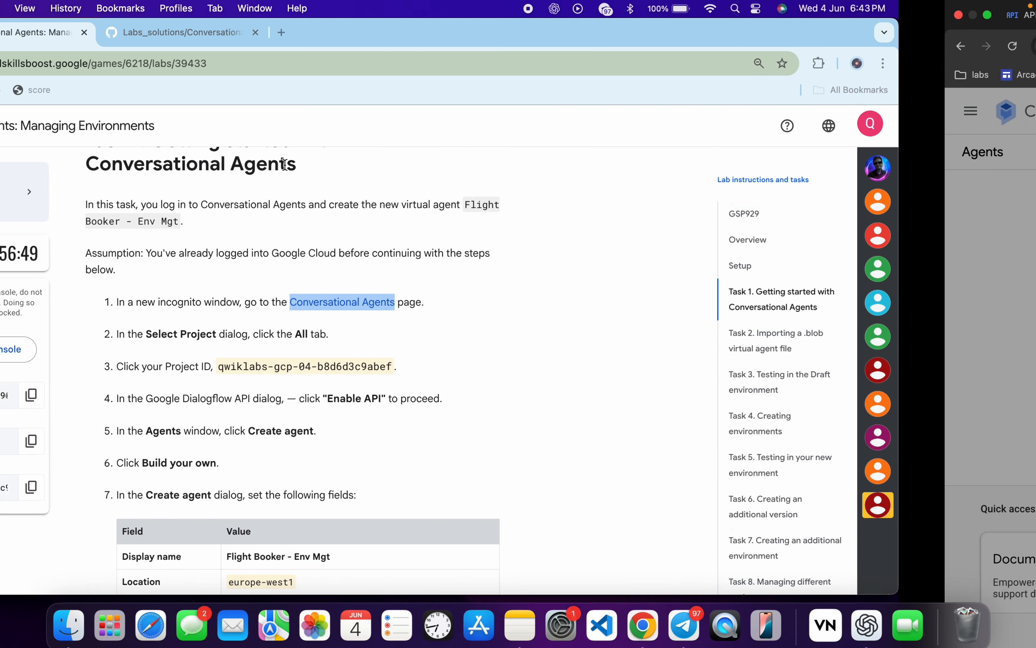
scroll(386, 352, down, 5)
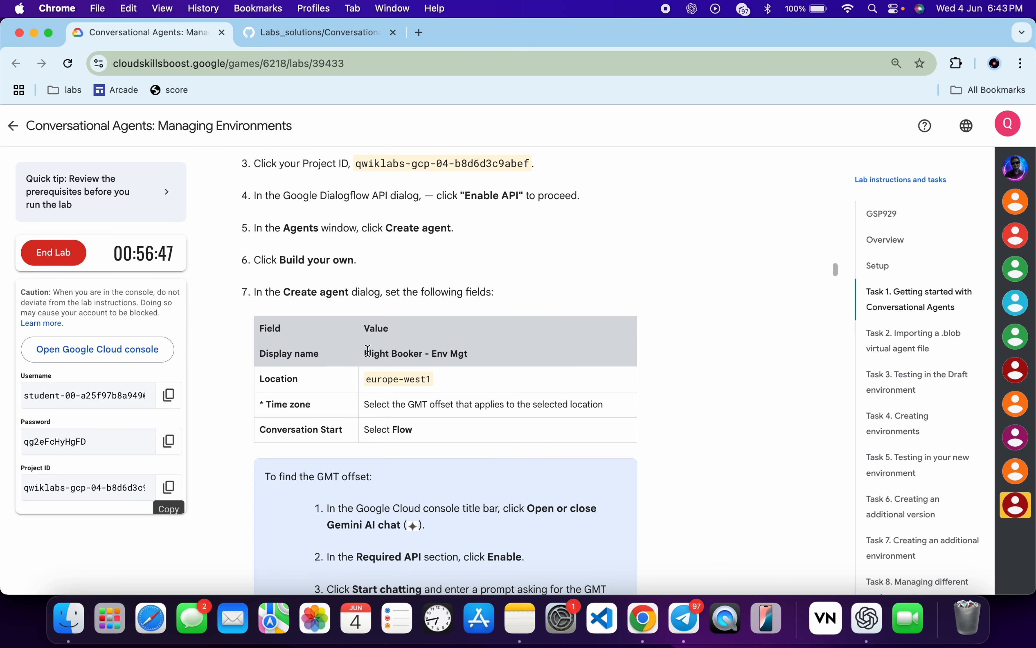
drag(365, 352, 478, 358)
key(super+c)
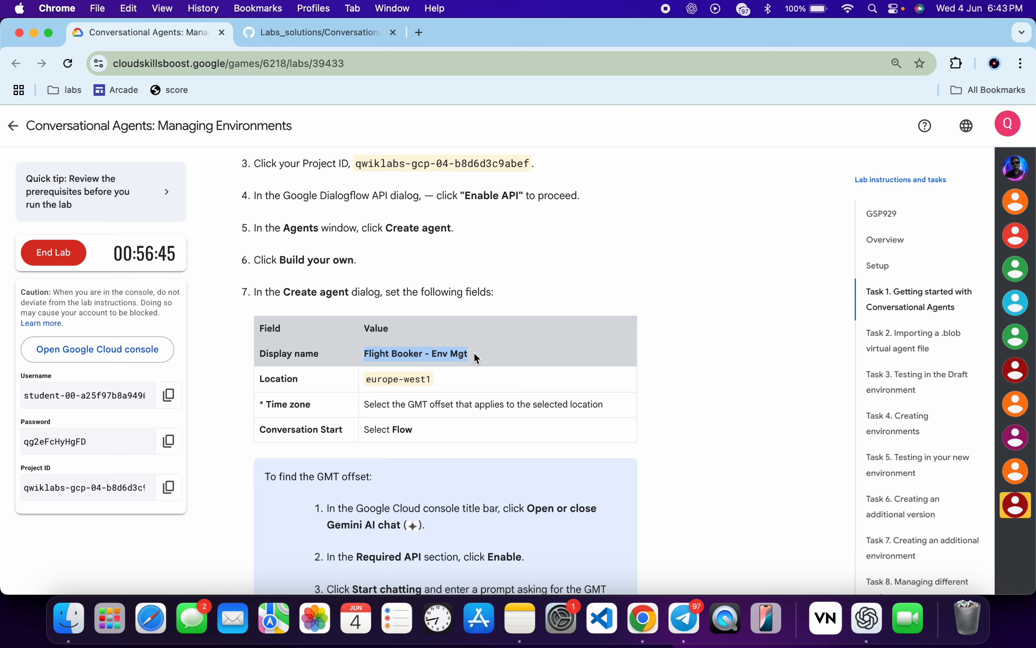
key(ctrl+Right)
click(289, 157)
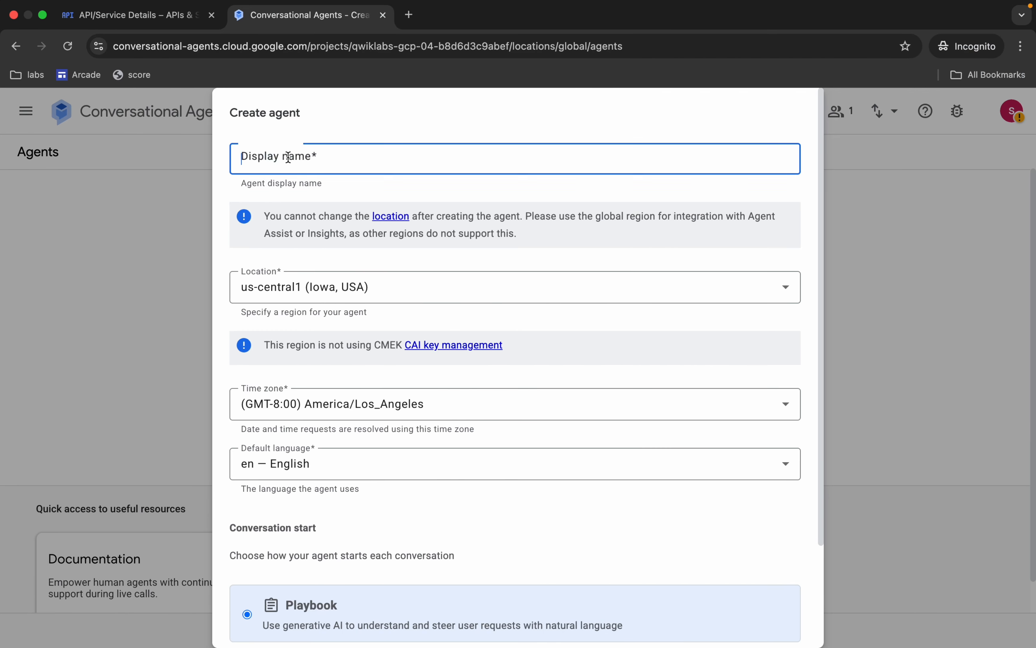
key(super+v)
- Set the new agent's location to europe-west1 (St. Ghislain, Belgium), as given in the lab instructions
key(ctrl+Left)
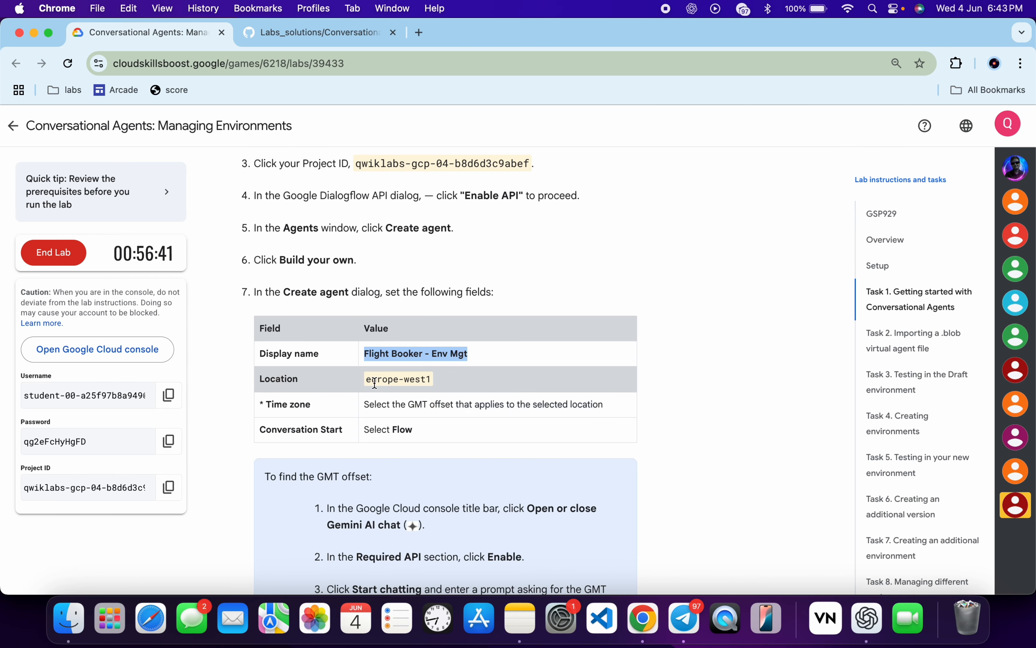
drag(367, 381, 432, 381)
key(super+c)
key(ctrl+Right)
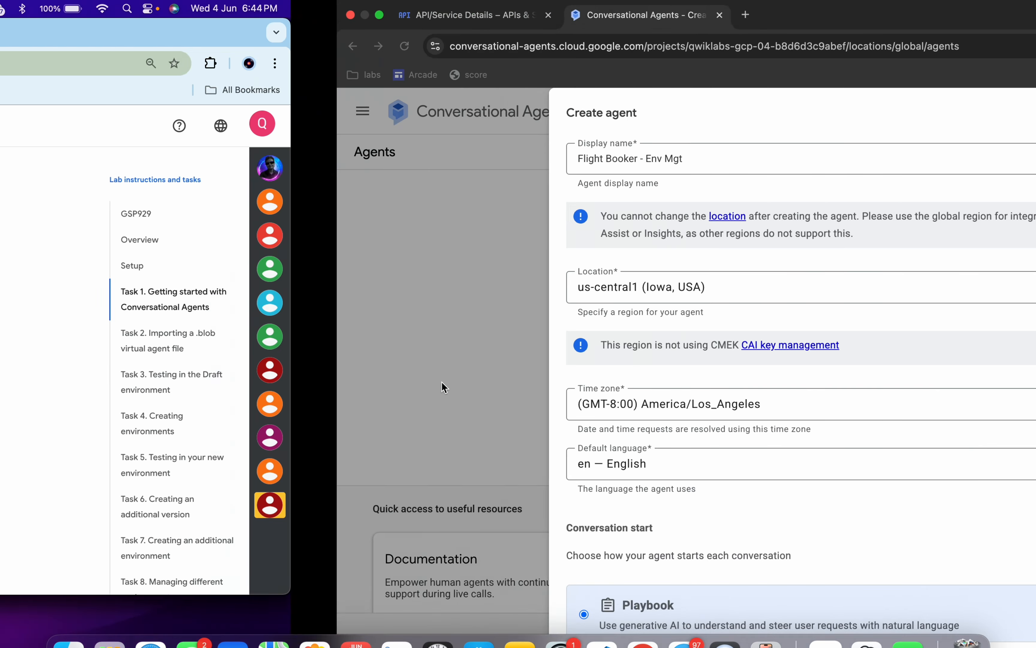
click(330, 286)
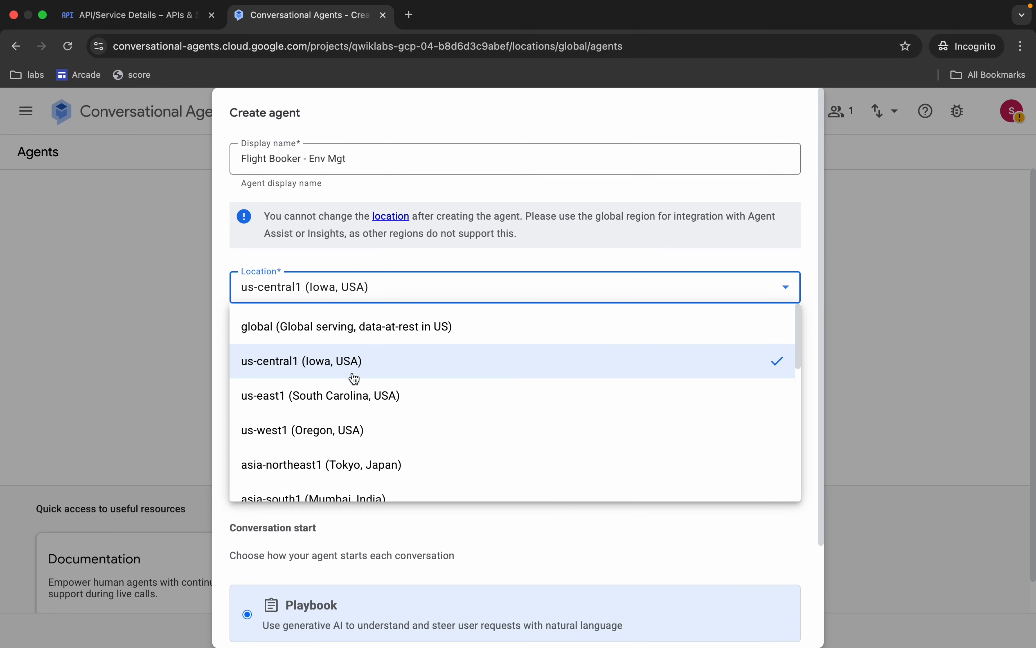
key(super+f)
key(super+v)
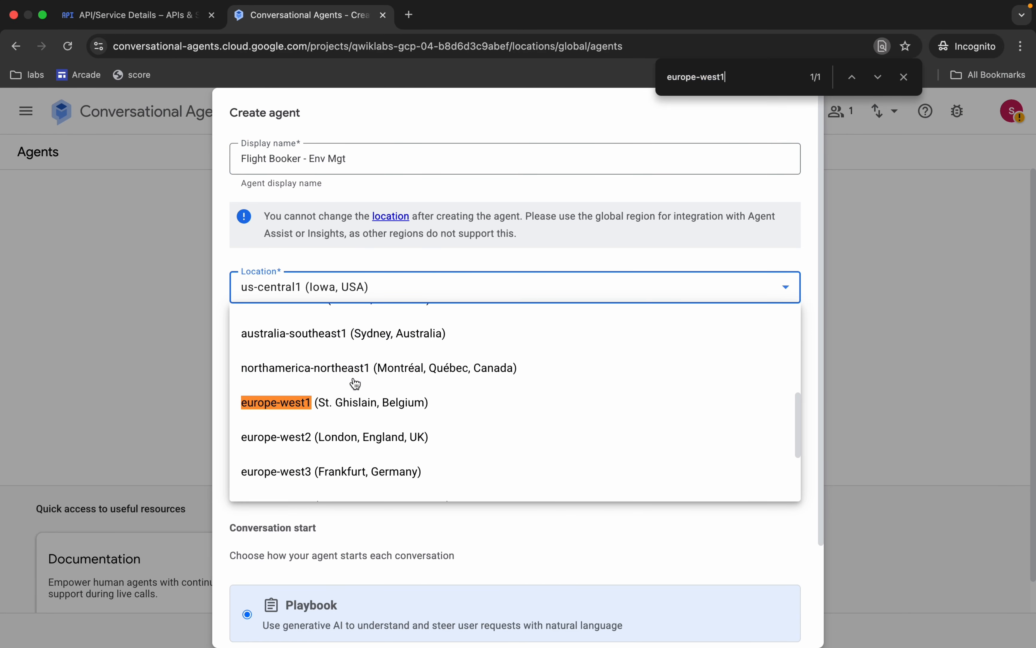
click(317, 410)
- Set the conversation start to Flow, create the agent and dismiss the console introduction
scroll(402, 522, down, 1)
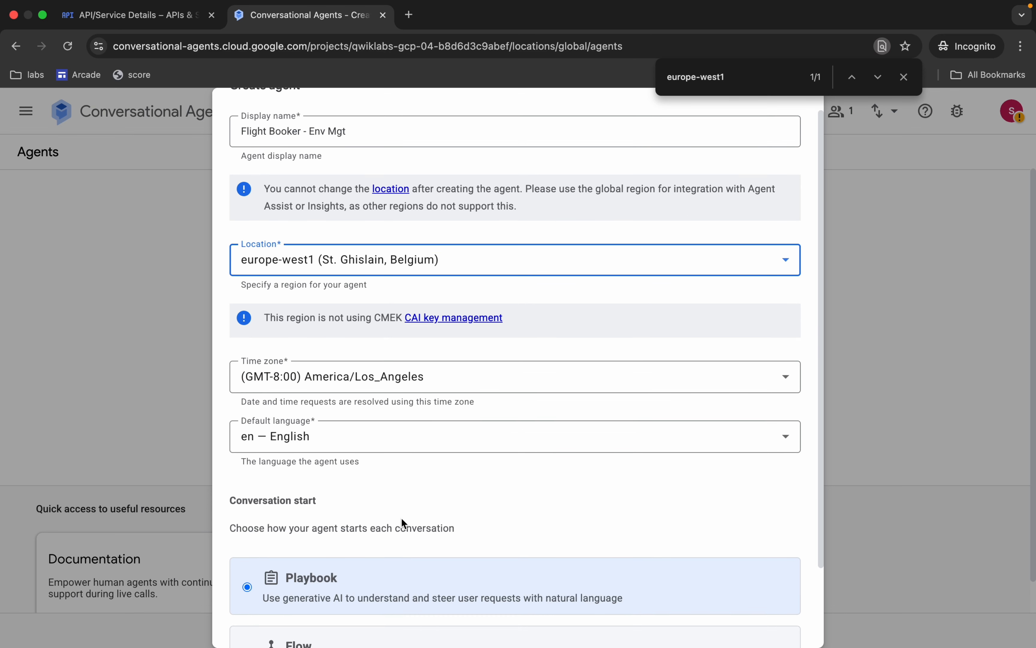
scroll(402, 523, down, 3)
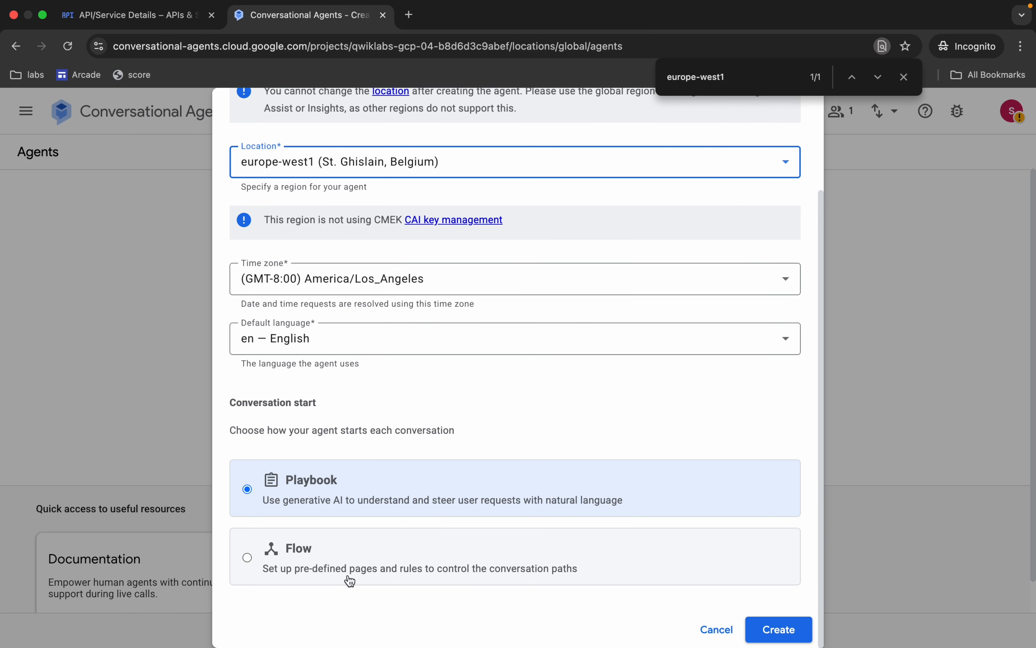
click(259, 569)
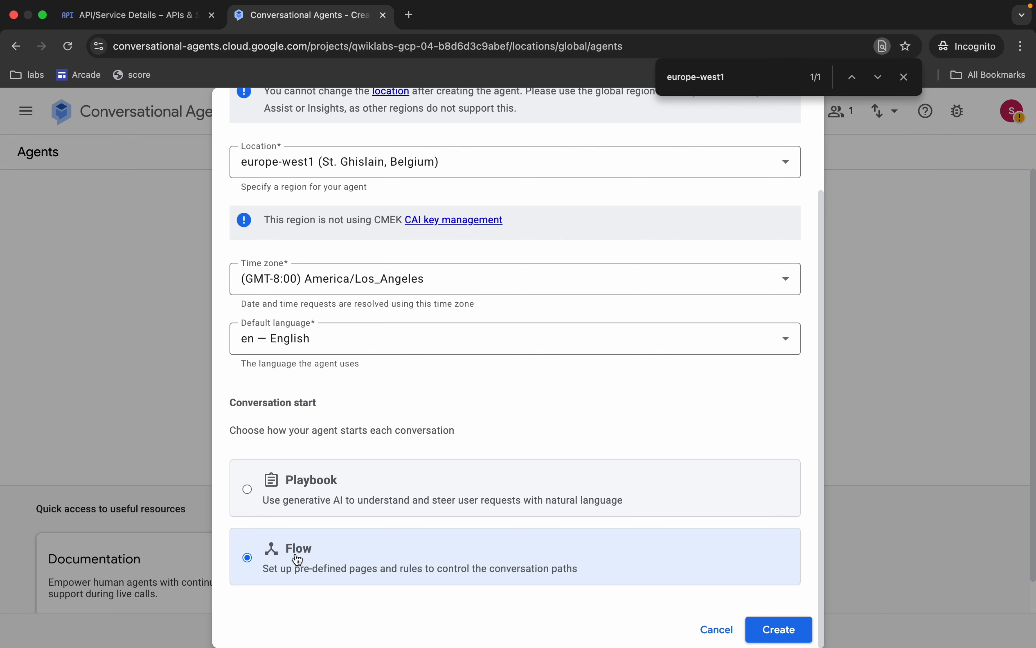
click(793, 638)
click(906, 77)
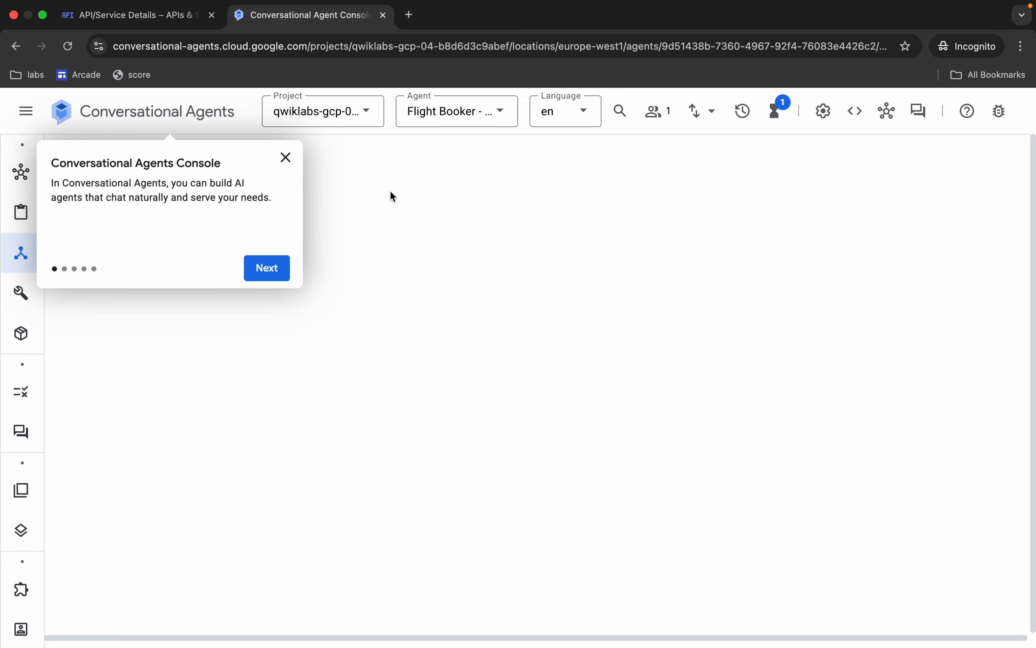
click(286, 158)
- Enable Cloud Logging and conversation history in the agent's general settings and save them
click(824, 113)
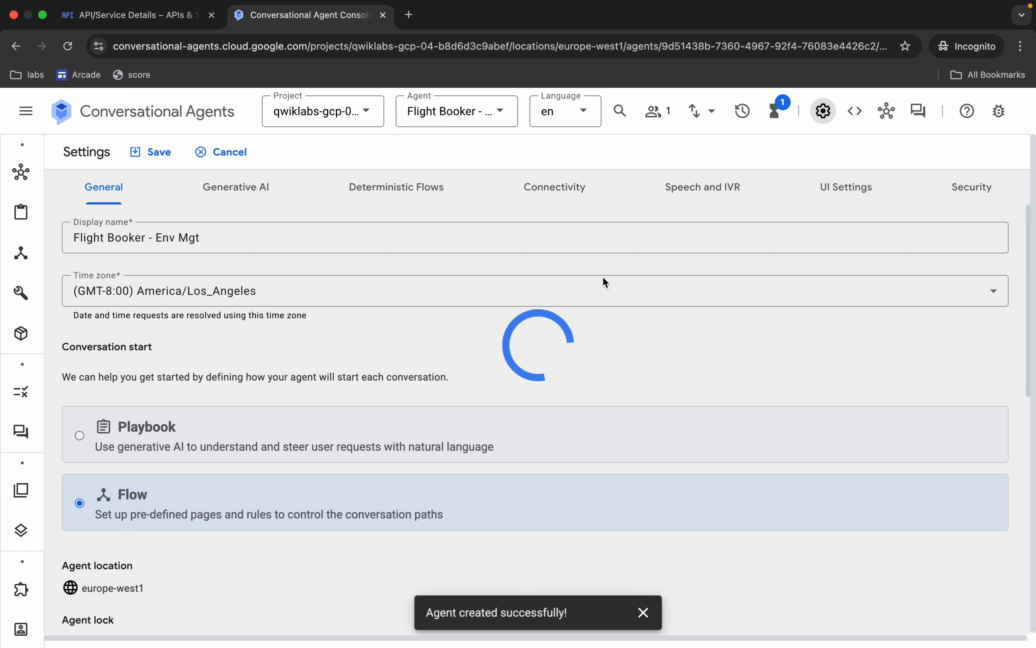
scroll(303, 452, down, 8)
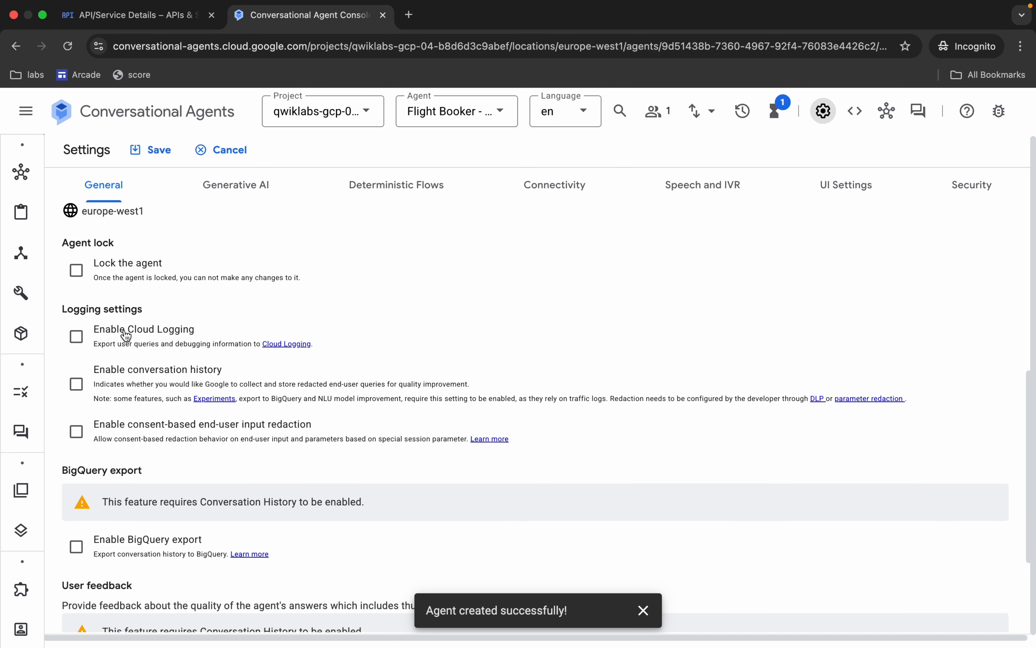
click(76, 336)
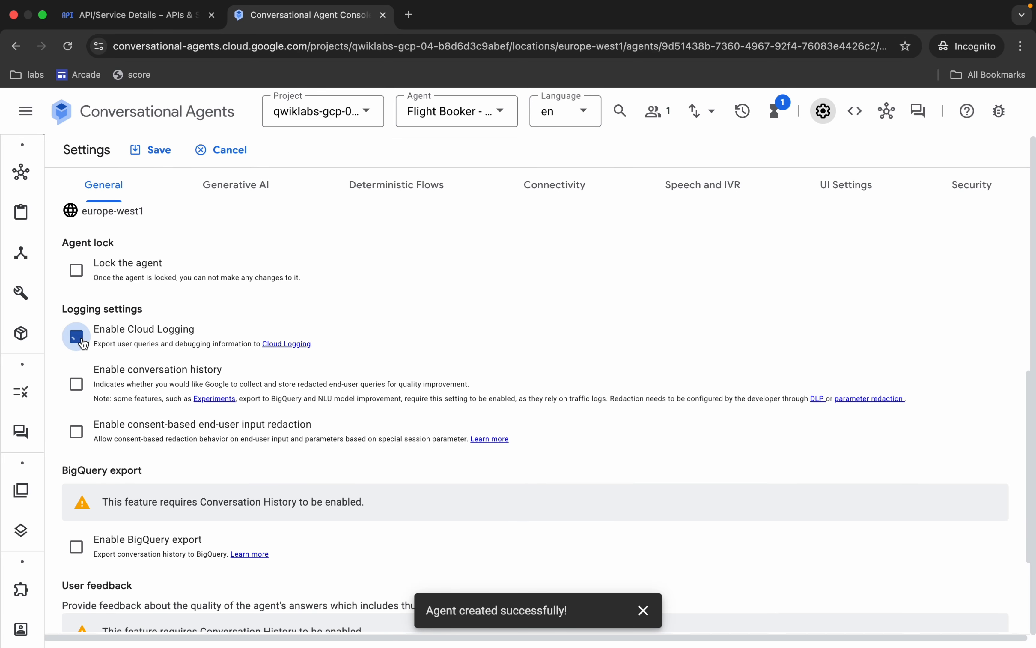
click(77, 384)
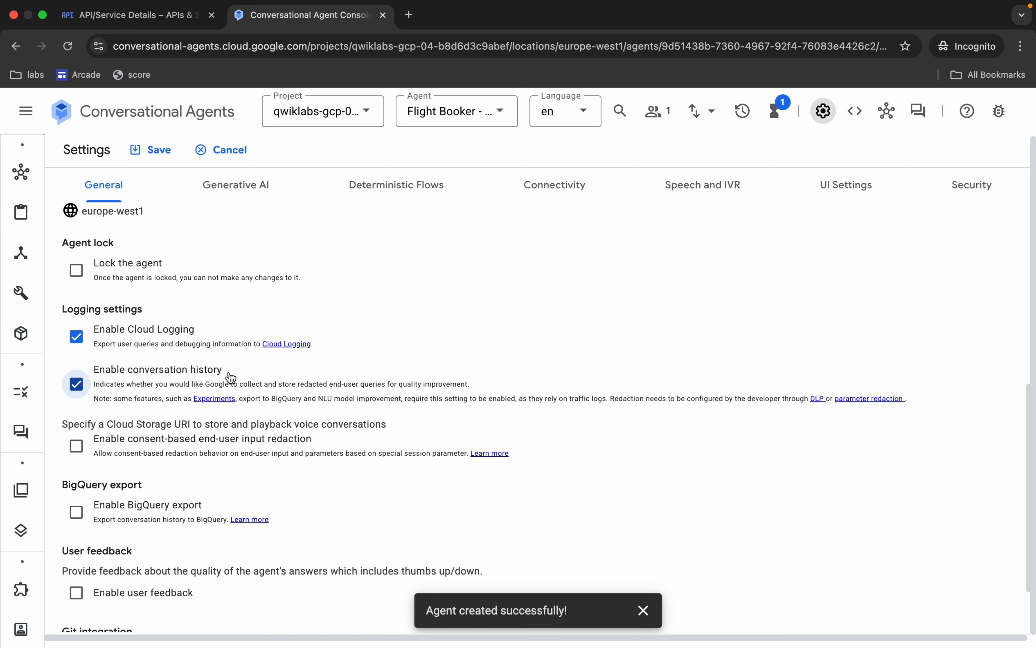
click(165, 160)
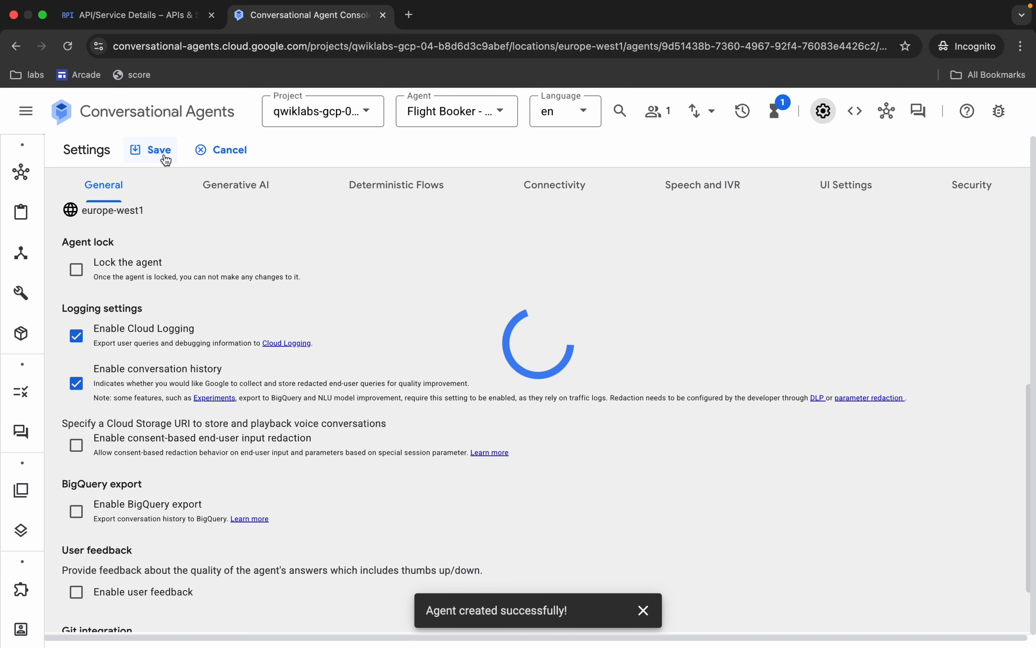
- Check the lab progress for "Getting started with Conversational Agents" on the lab page, repeating the check as needed
key(ctrl+Left)
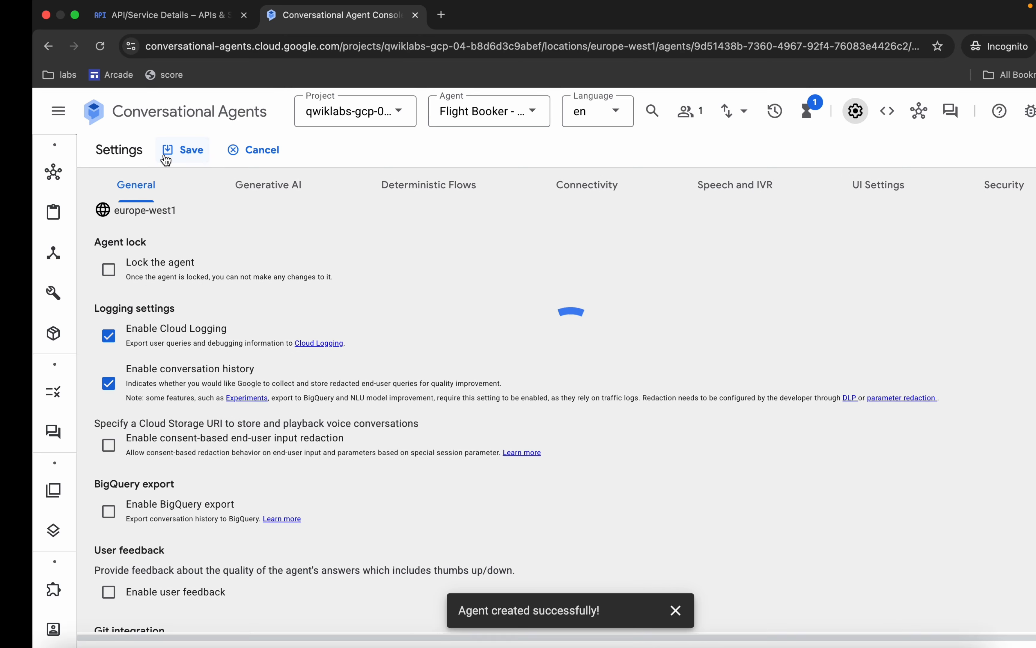
scroll(448, 324, down, 10)
scroll(448, 323, down, 4)
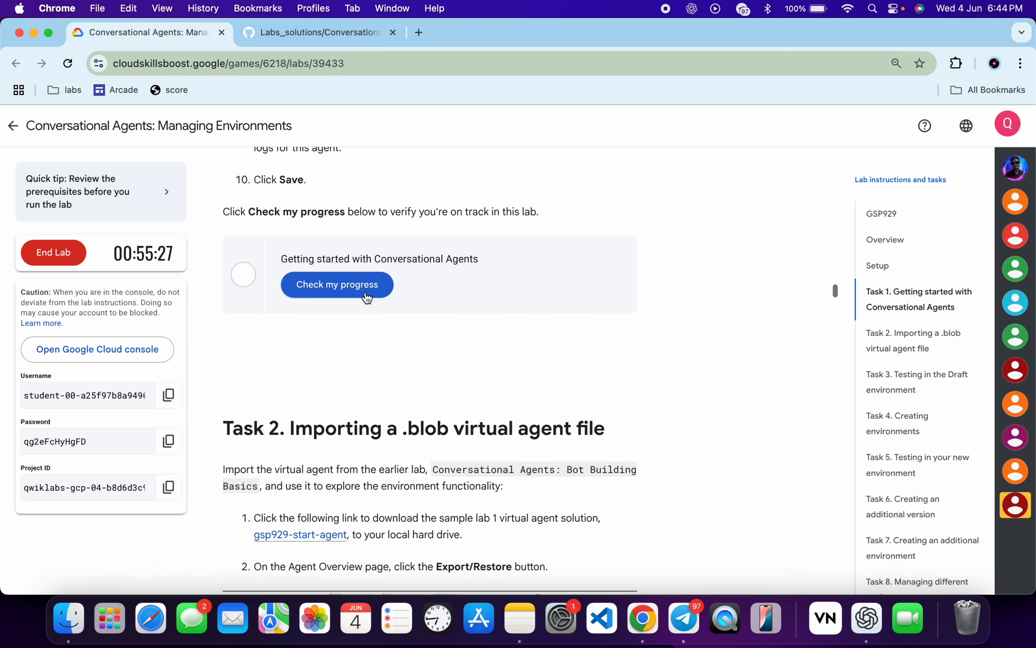
click(364, 291)
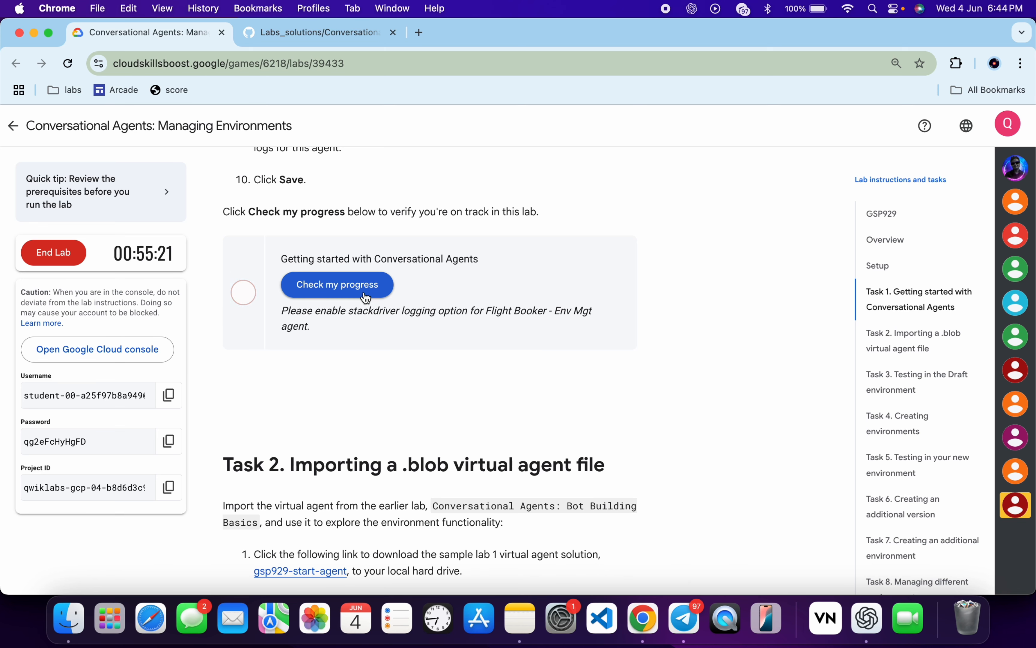
click(365, 292)
click(332, 296)
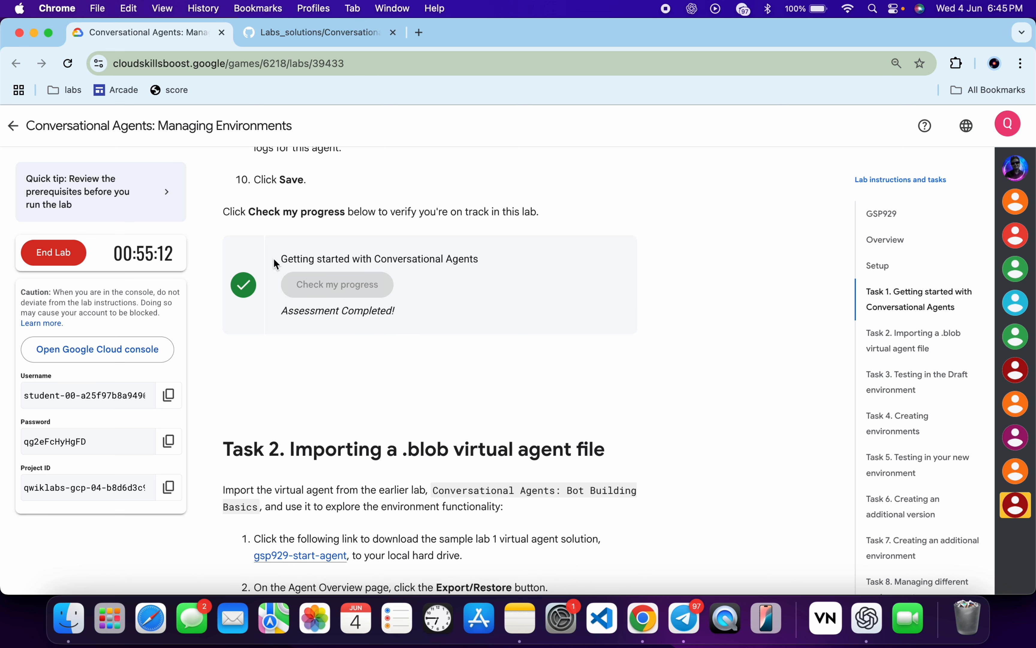
- Download the raw quicklab.blob file from the Labs_solutions repository on GitHub
click(338, 39)
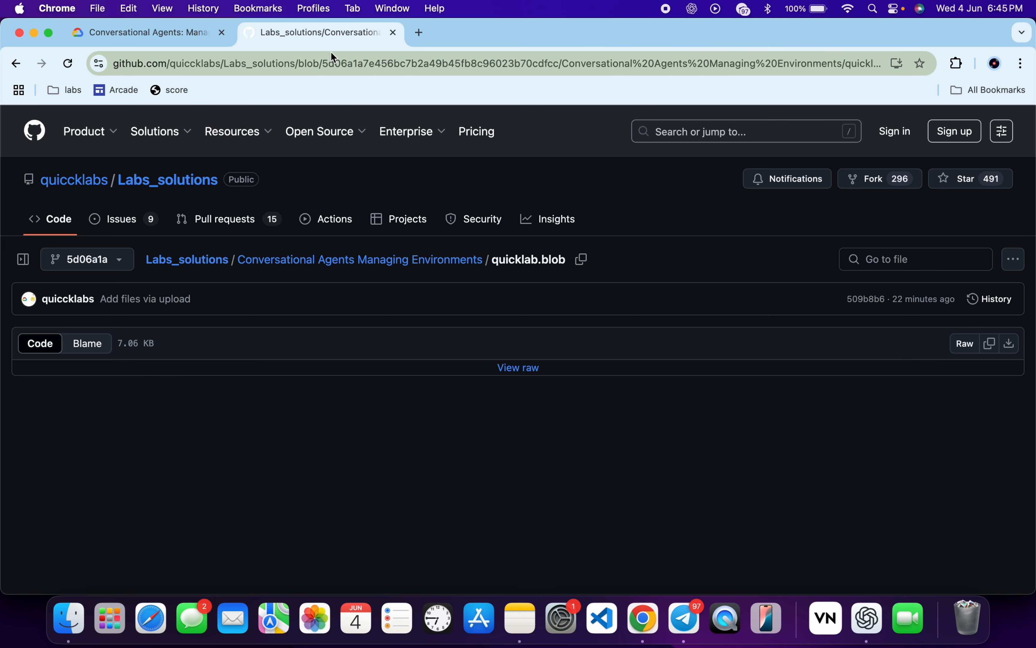
click(1013, 345)
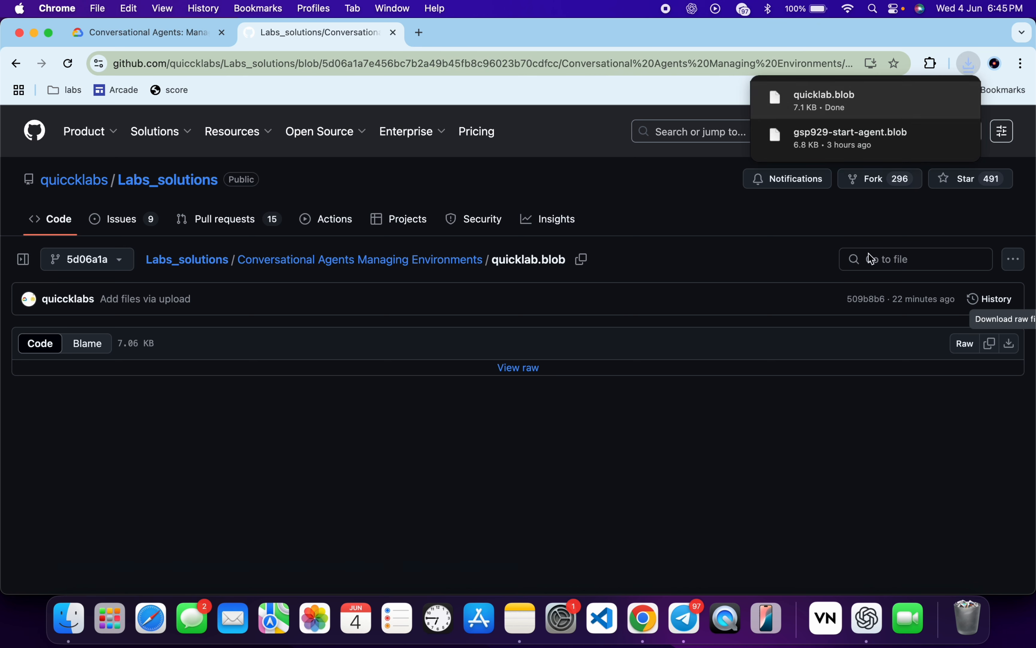
- Restore the Flight Booker - Env Mgt agent in the Conversational Agents console by uploading quicklab.blob from the Downloads folder
key(ctrl+Right)
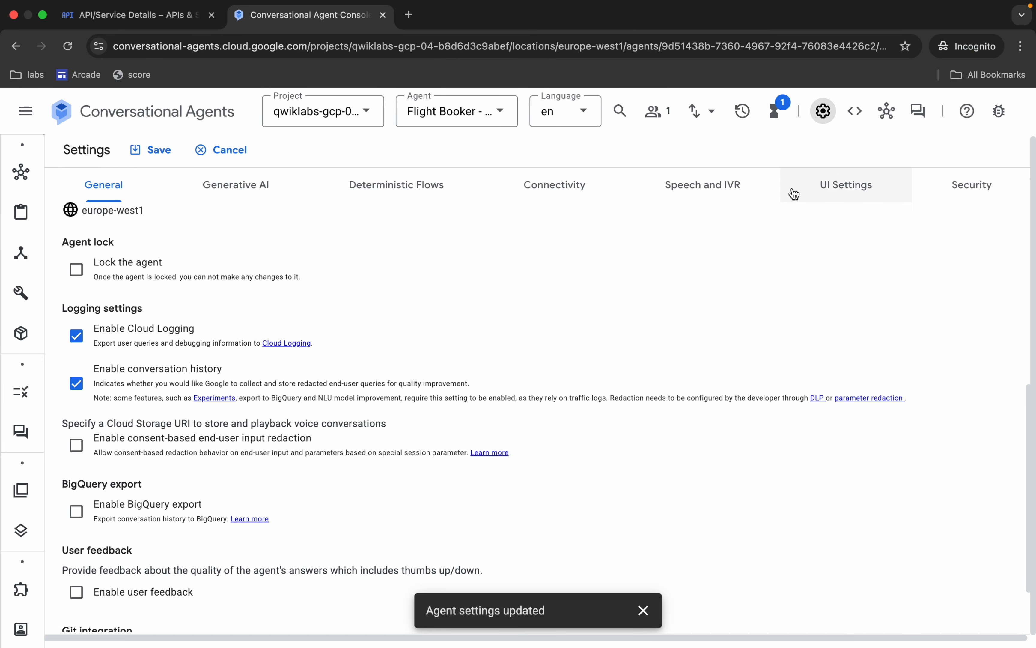
click(695, 119)
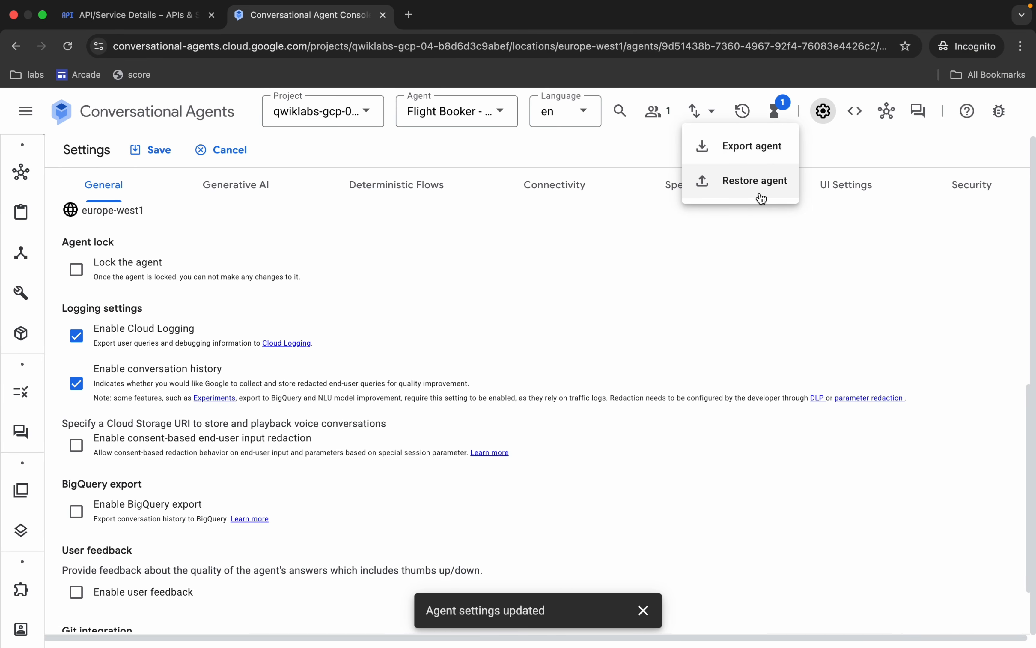
click(749, 182)
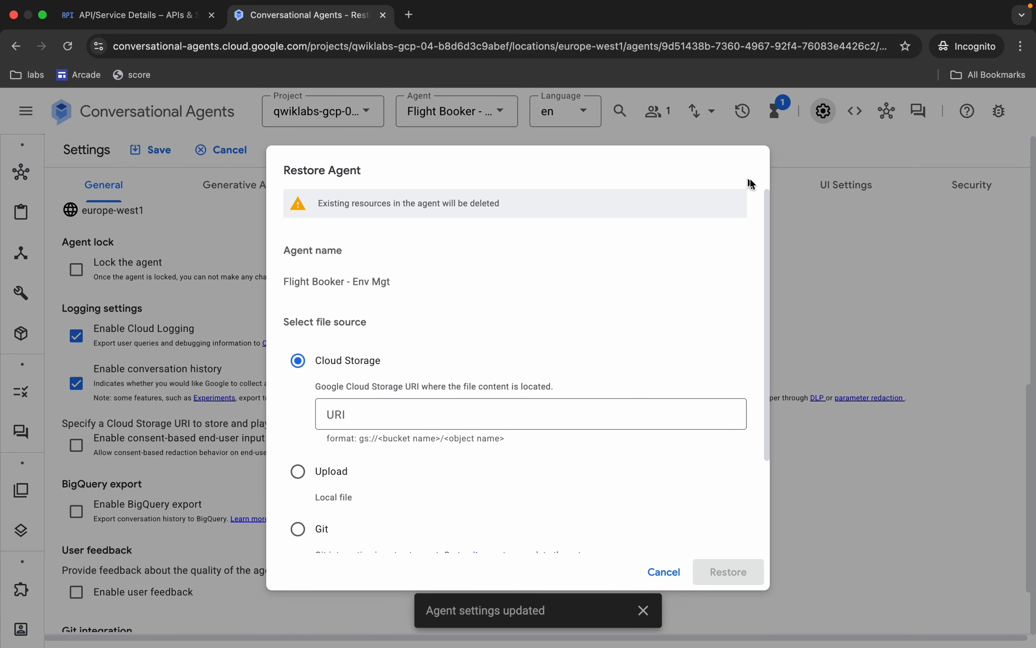
click(301, 483)
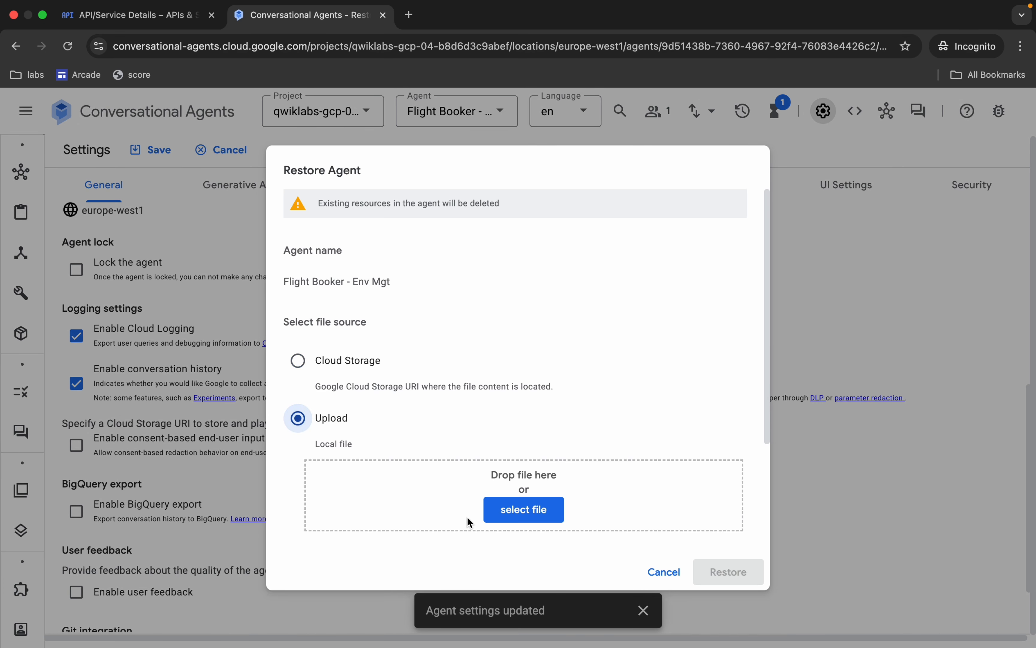
click(523, 510)
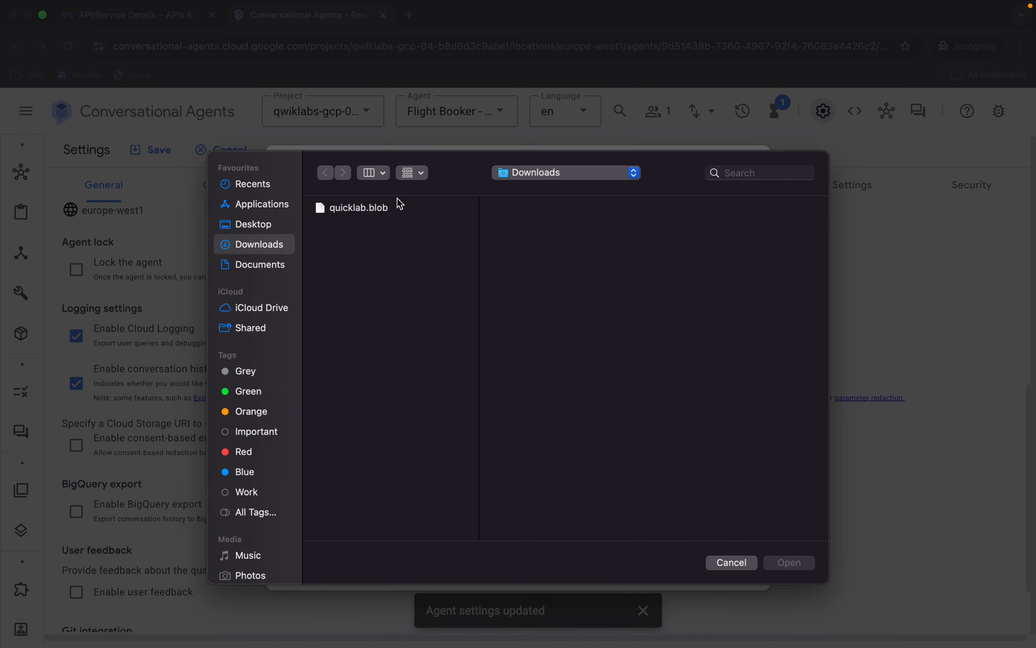
click(381, 214)
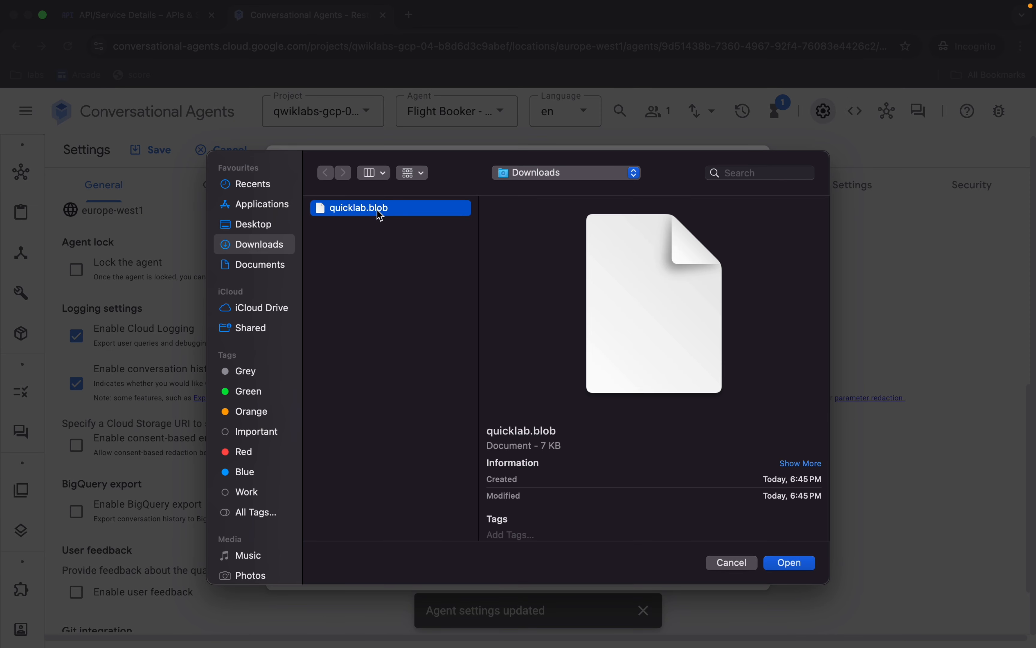
click(784, 562)
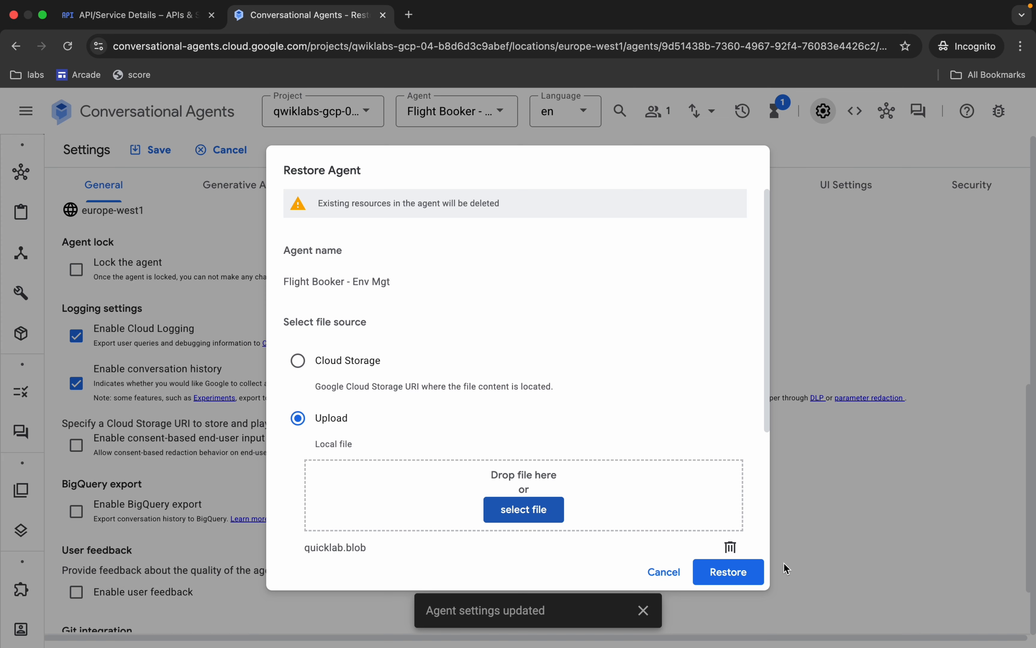
click(739, 575)
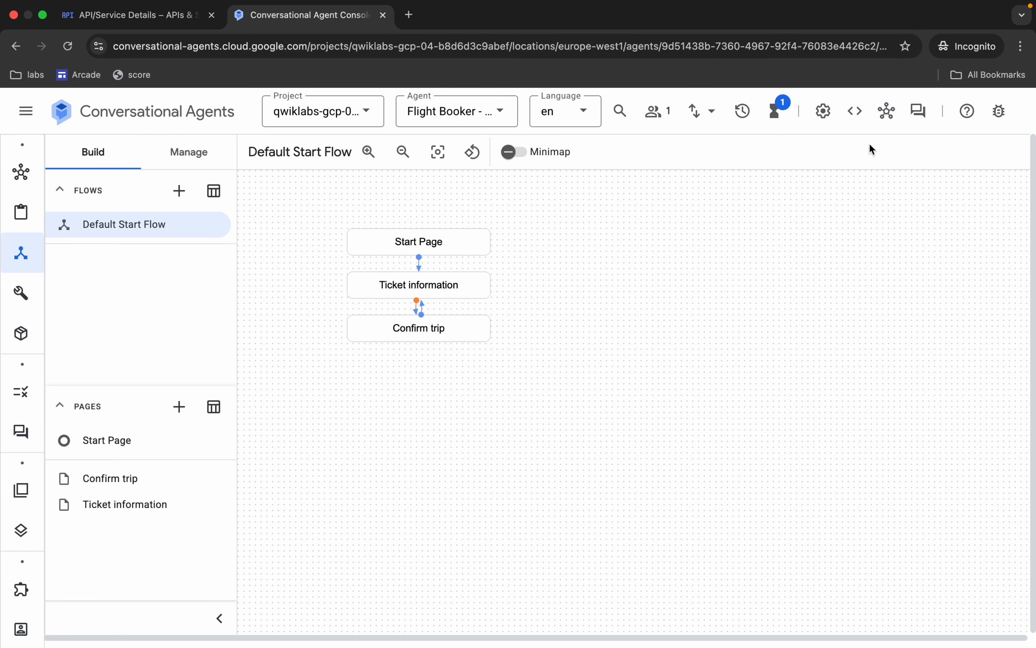
- Open the agent's conversation preview and view the environments available for testing
click(919, 111)
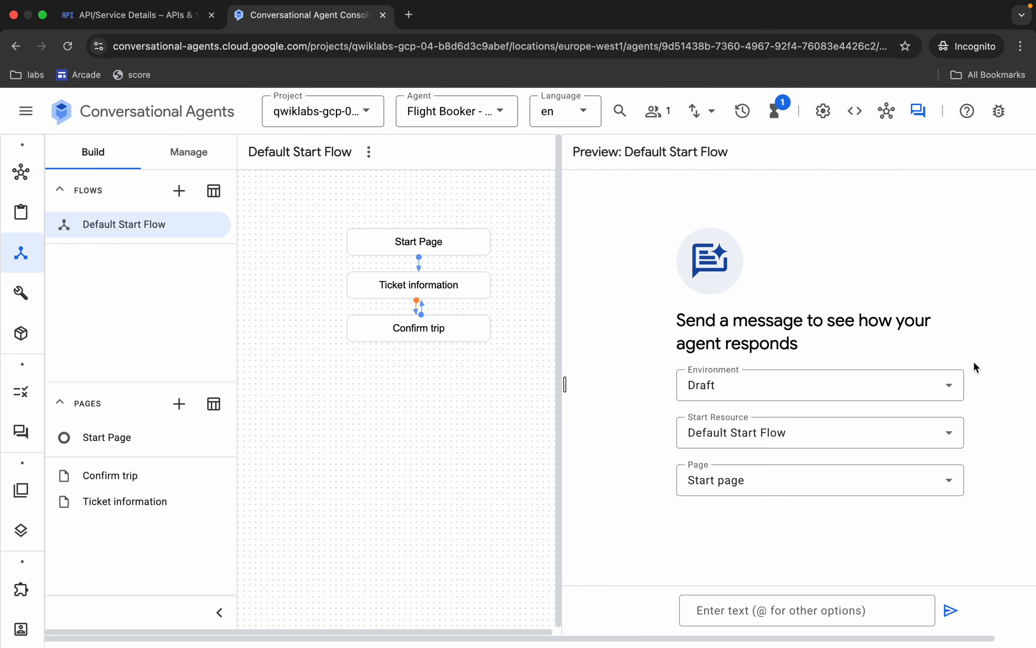
click(726, 392)
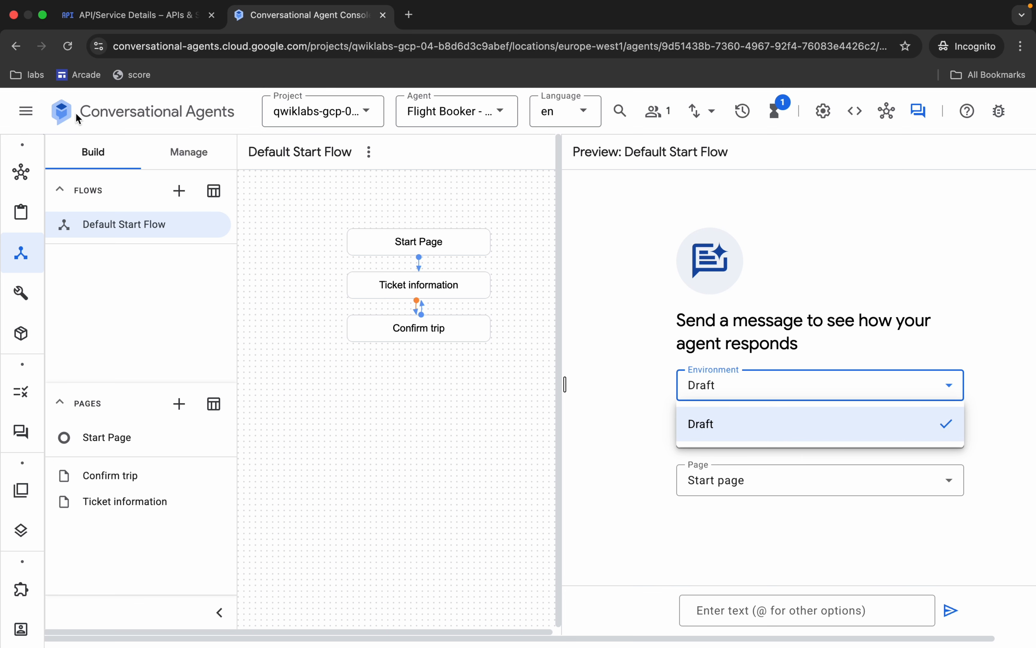
click(26, 121)
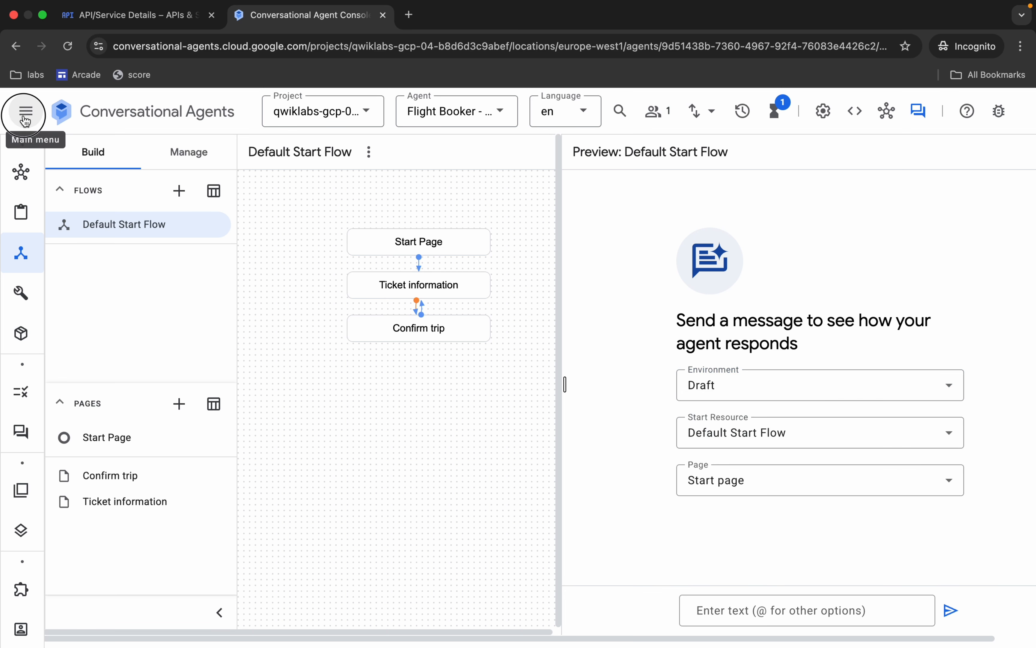
click(25, 112)
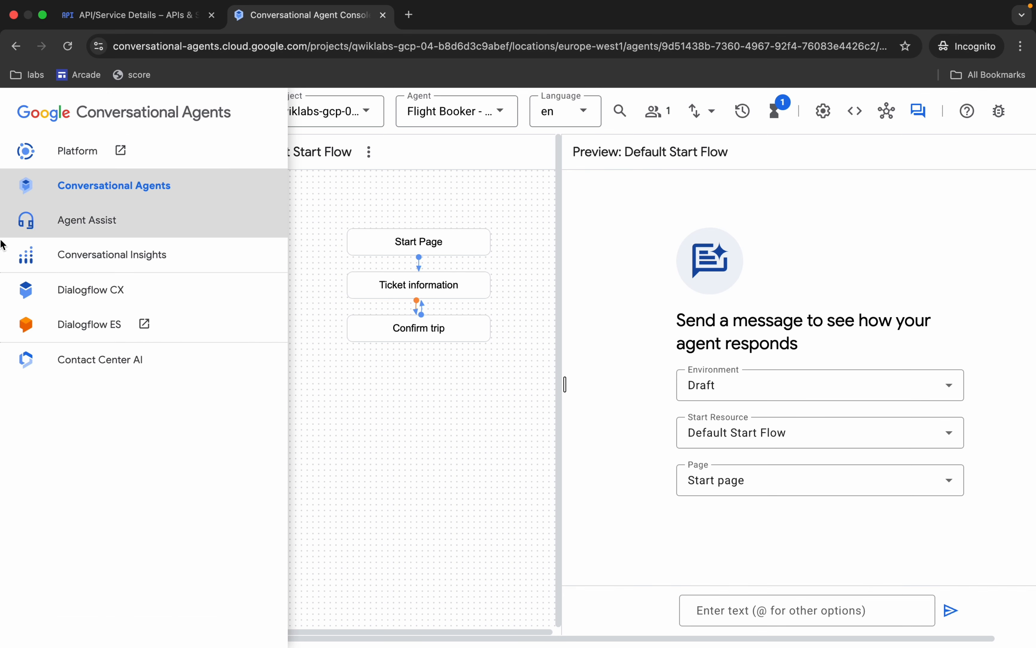
click(684, 547)
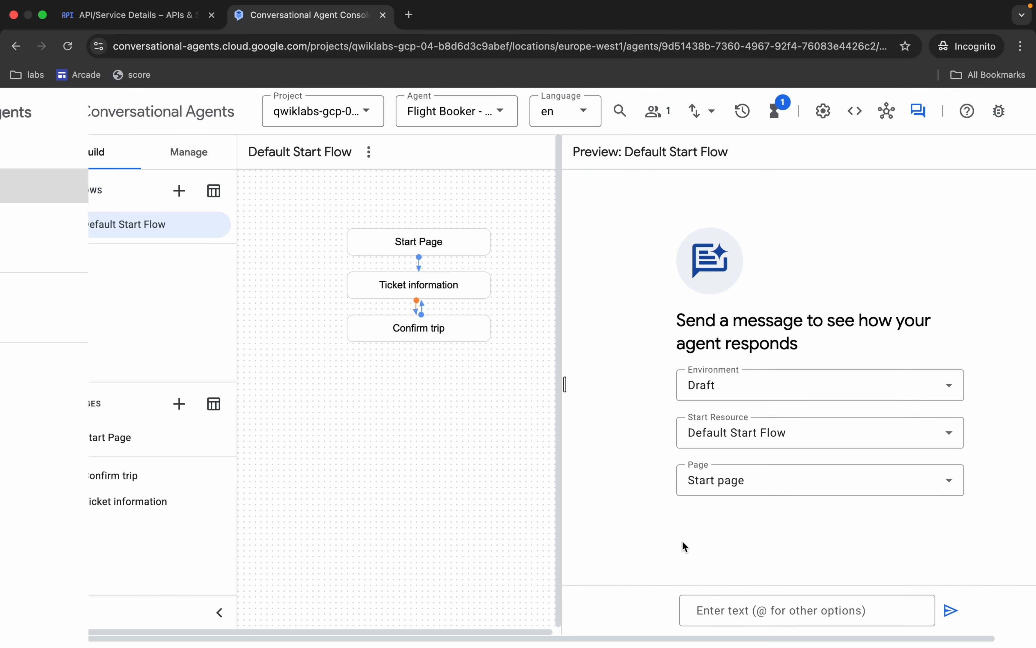
- Open the versions of Default Start Flow, widen the versions area and start creating a new version
mouse_move(3, 358)
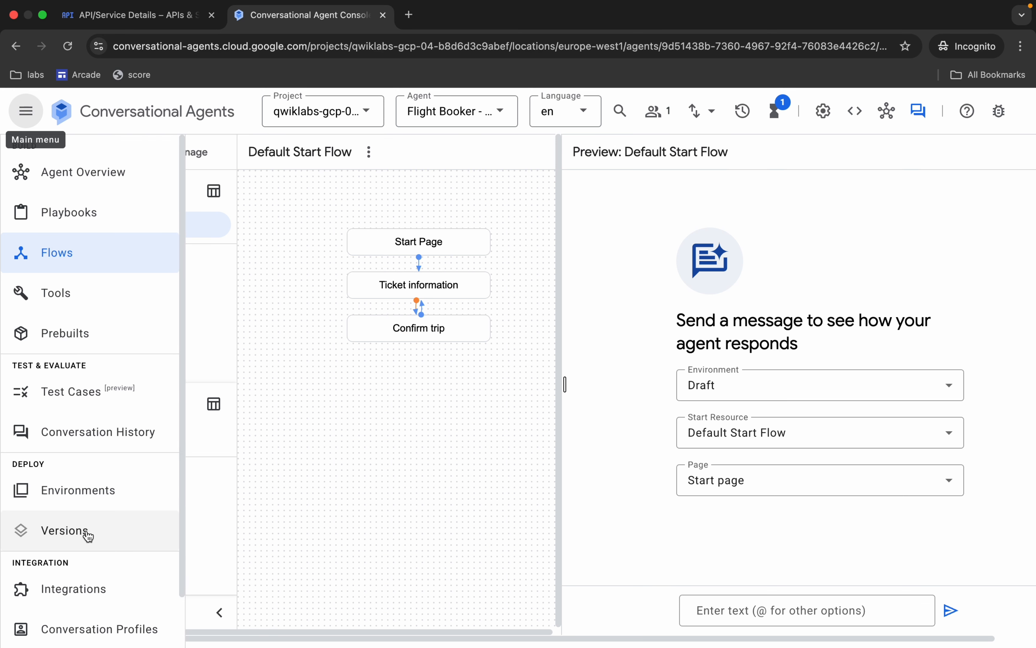
click(88, 536)
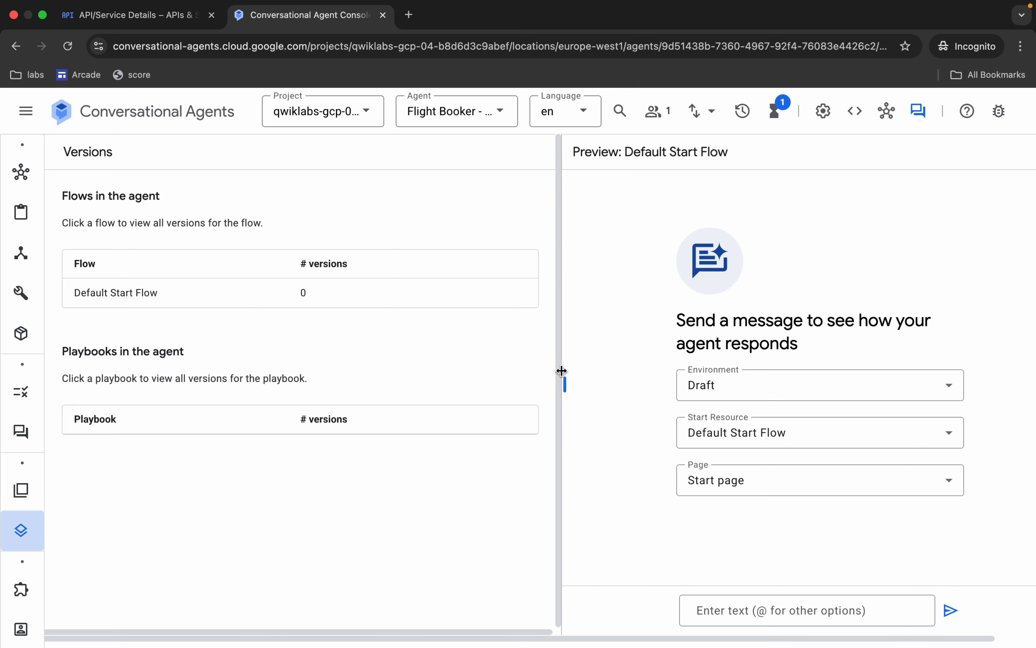
drag(559, 370, 662, 377)
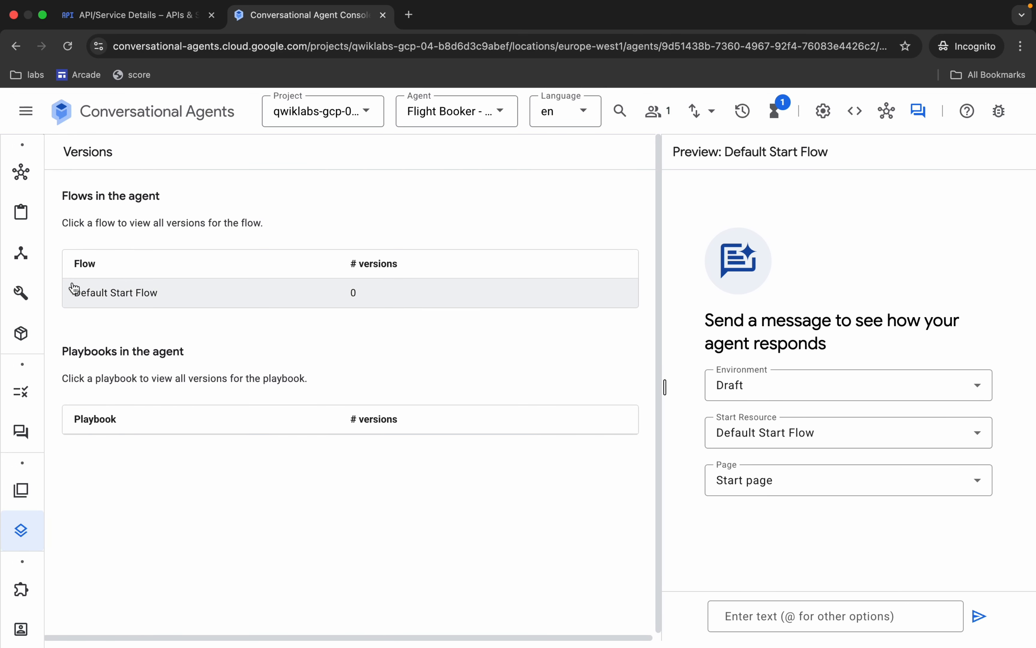
click(101, 300)
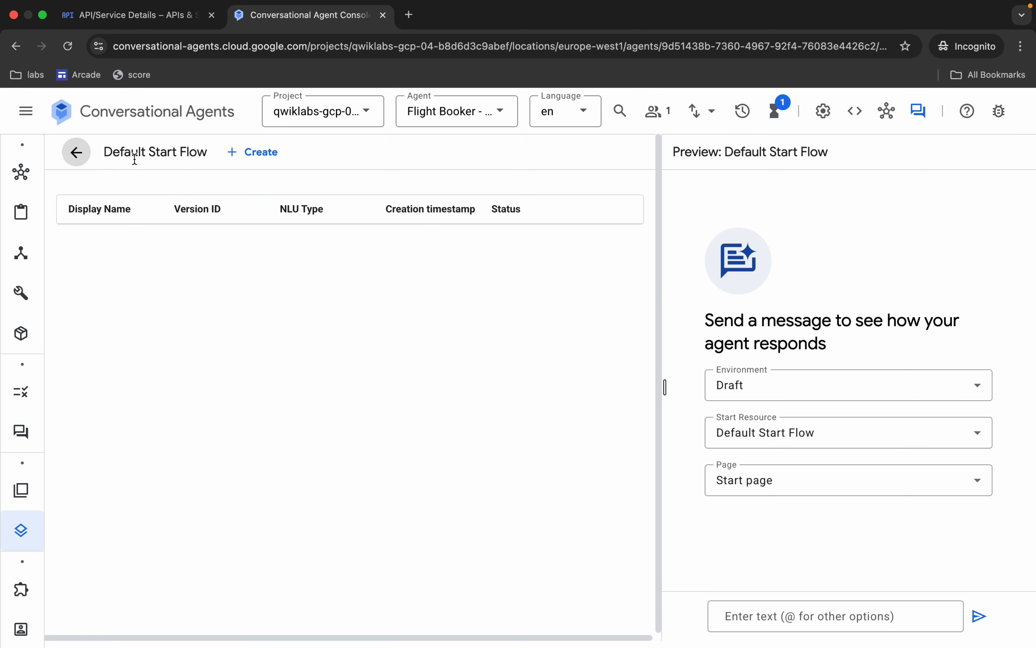
click(261, 164)
click(274, 249)
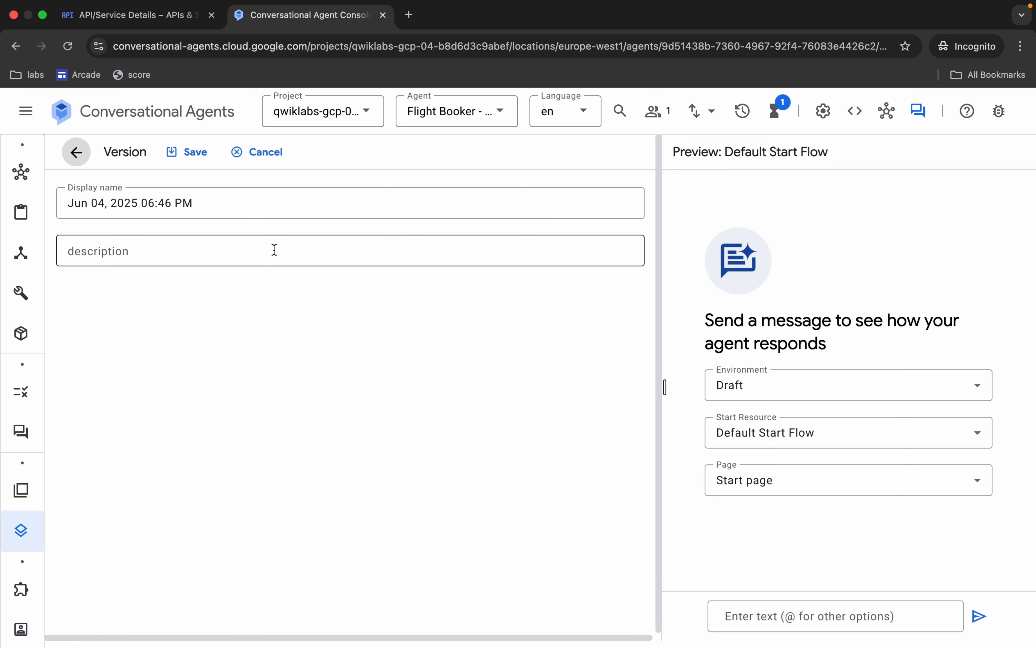
- Find the version display name "Flight booker main v1 chat bot" in Task 4 of the lab instructions and copy it
key(ctrl+Left)
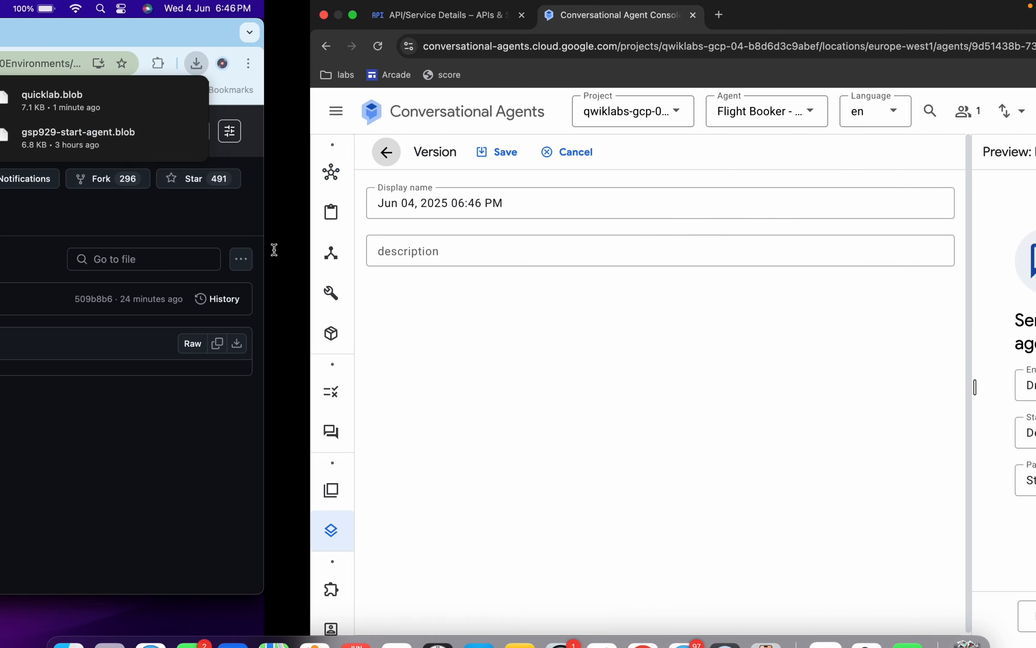
click(146, 33)
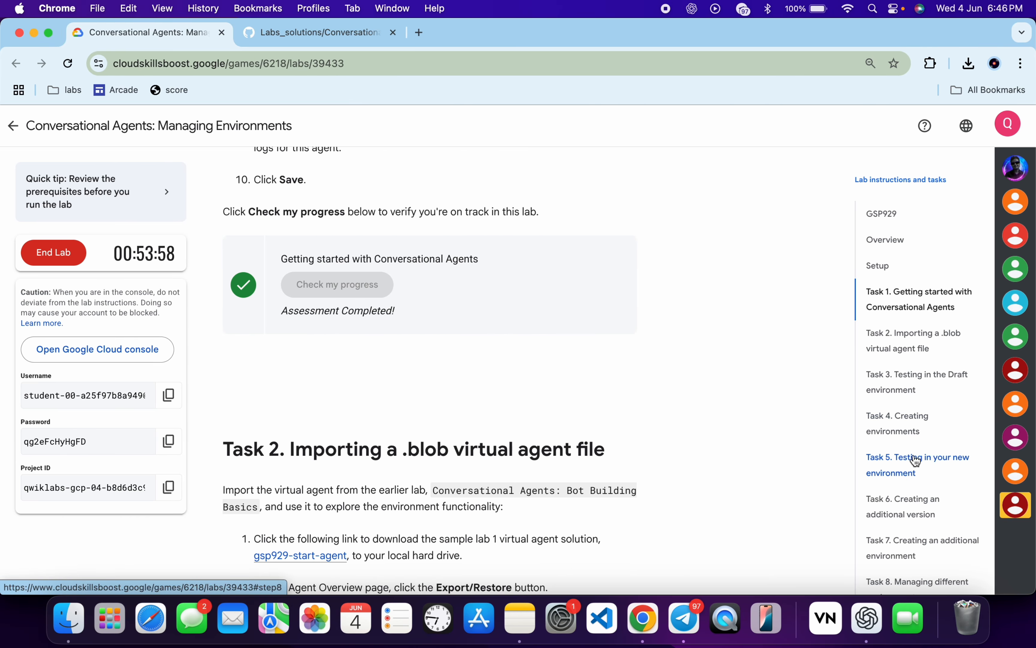
click(895, 424)
scroll(462, 371, down, 3)
scroll(463, 370, down, 10)
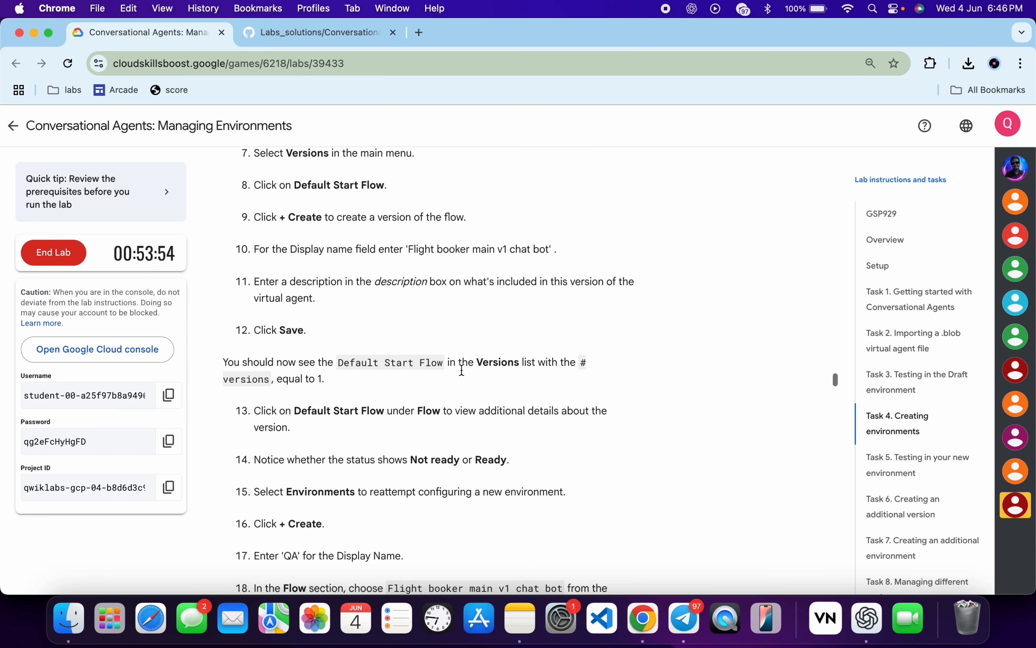
scroll(462, 370, up, 12)
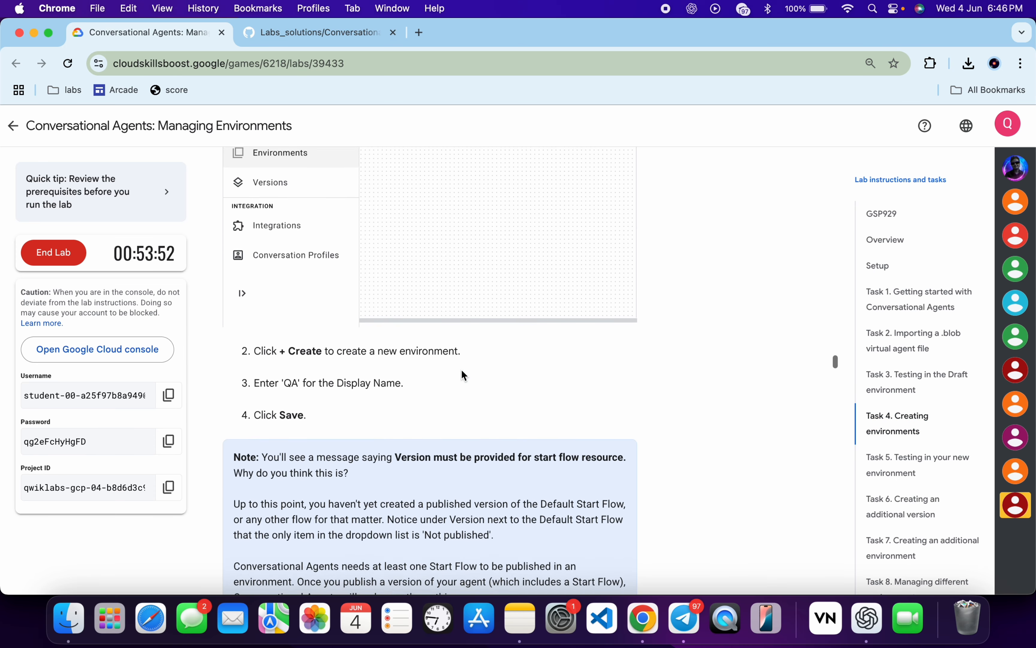
scroll(464, 375, down, 10)
scroll(462, 370, down, 3)
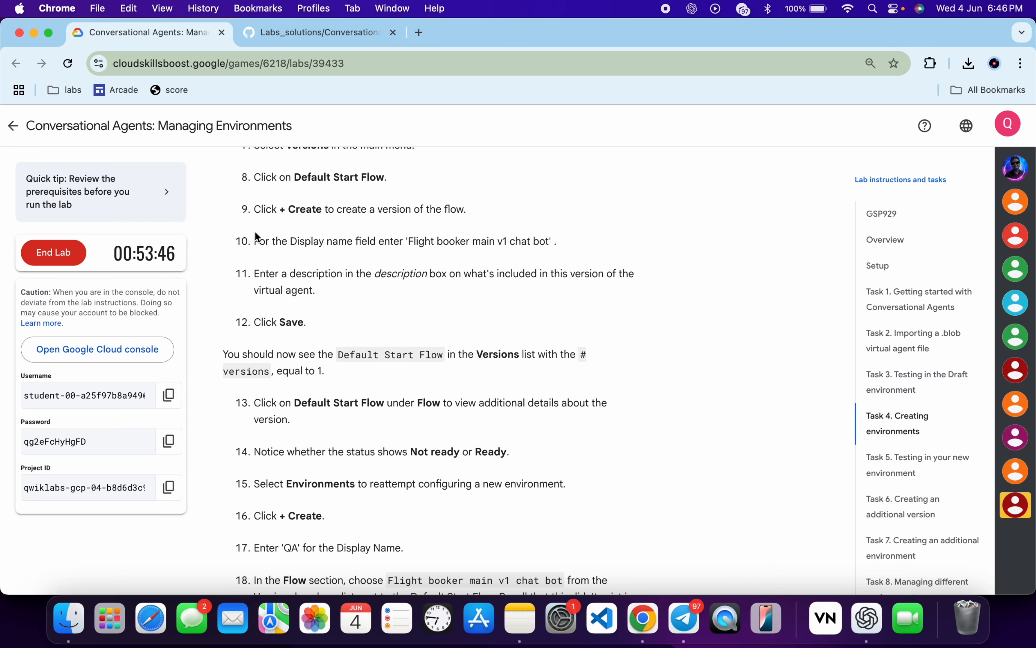
drag(410, 241, 548, 243)
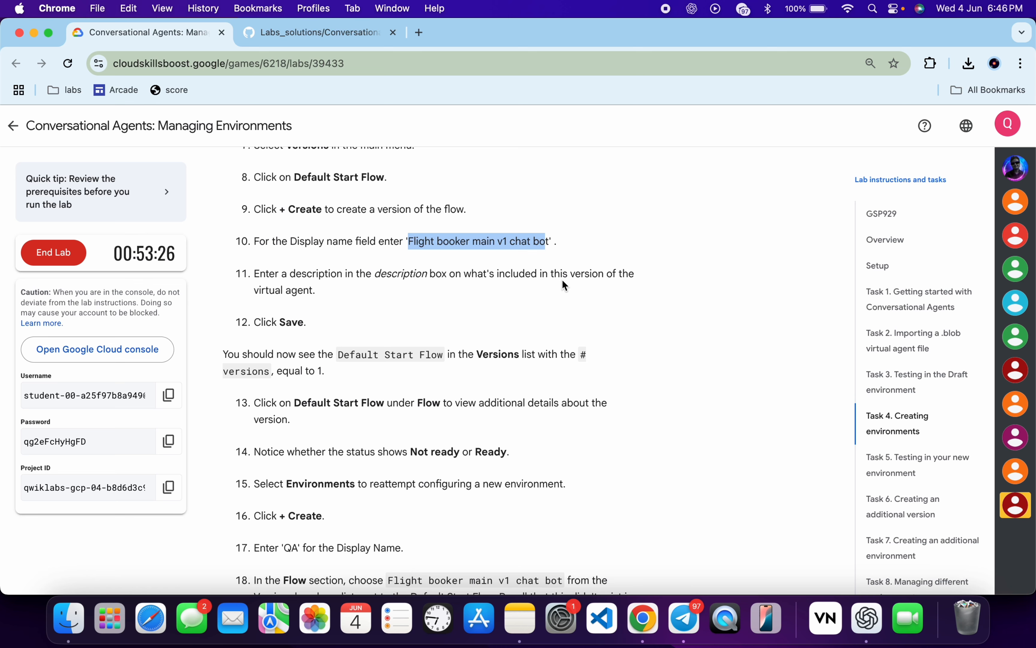
key(shift+Right)
key(super+c)
key(ctrl+Right)
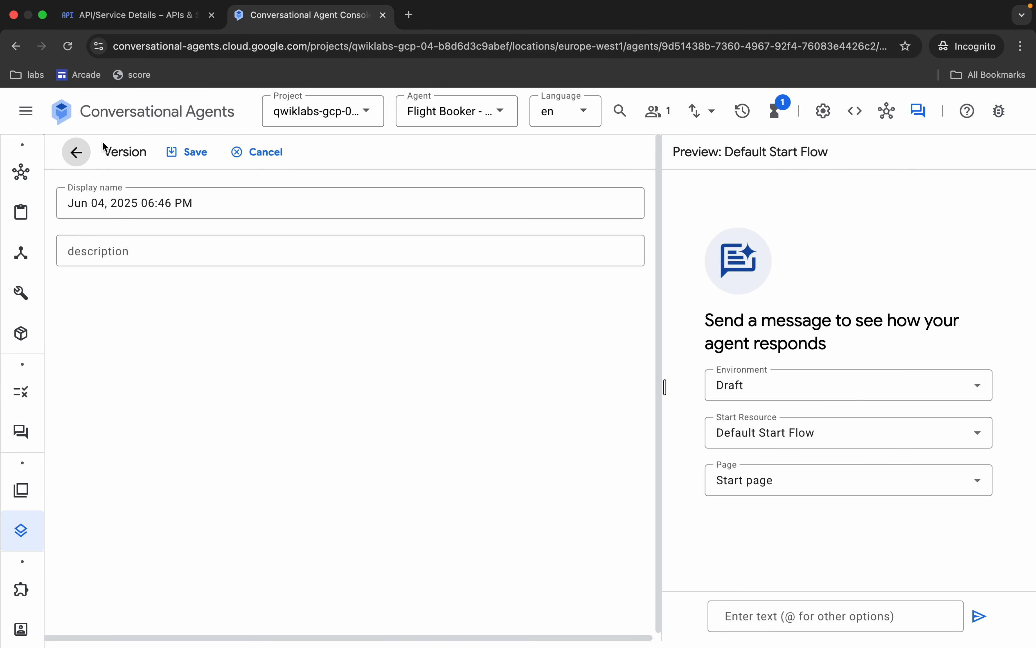
- Set the new version's display name to "Flight booker main v1 chat bot" and save the version
double_click(130, 203)
key(super+a)
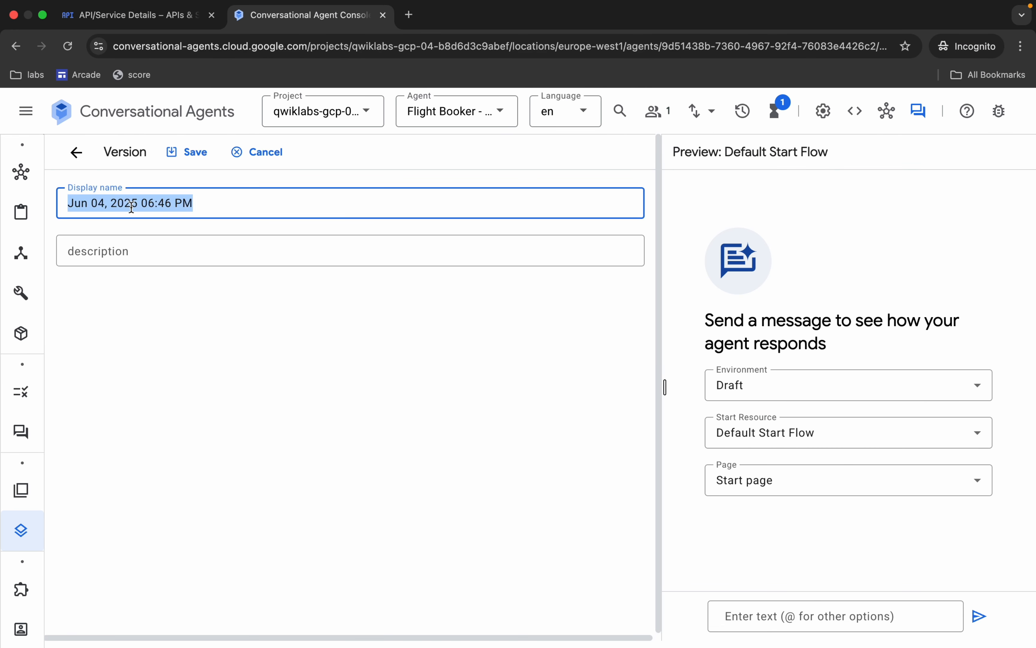
key(super+v)
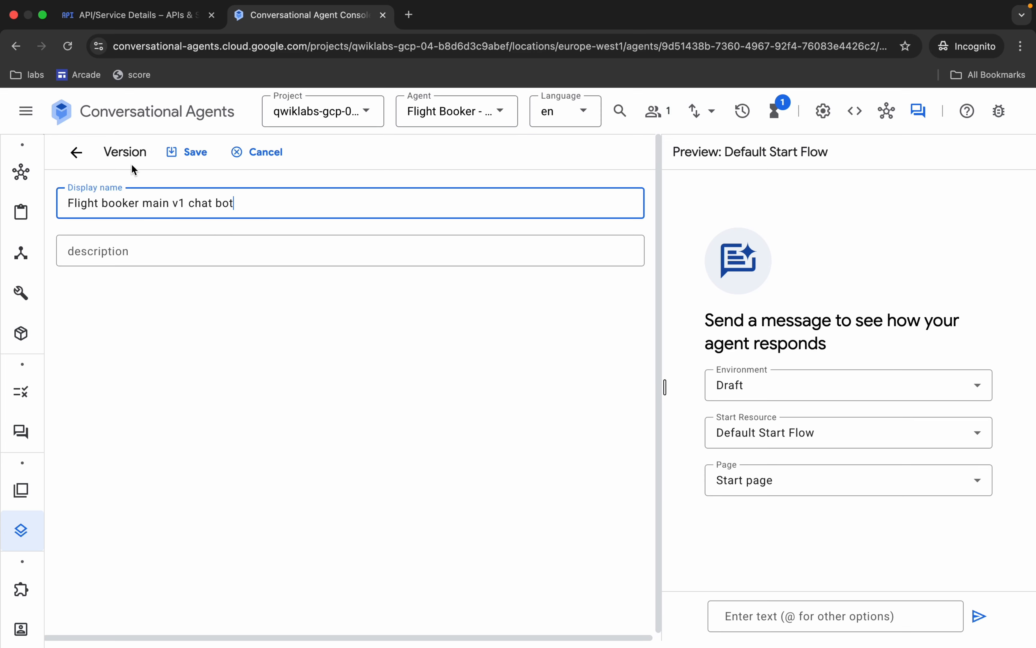
click(189, 162)
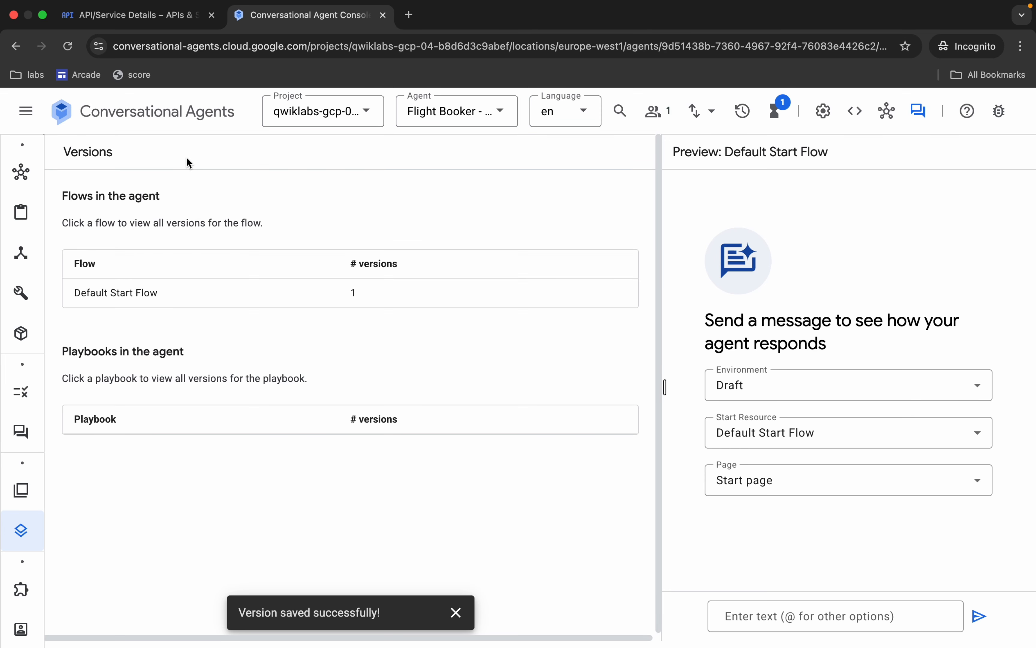
- Create and save a second Default Start Flow version with the display name "Flight booker main v2 chat bot"
click(109, 293)
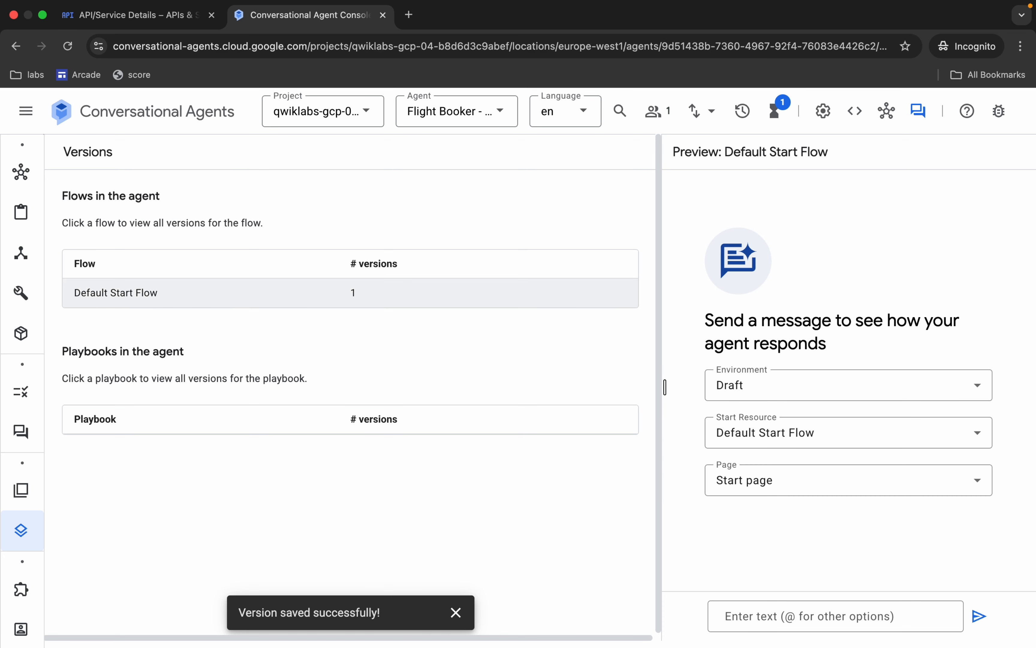
click(248, 159)
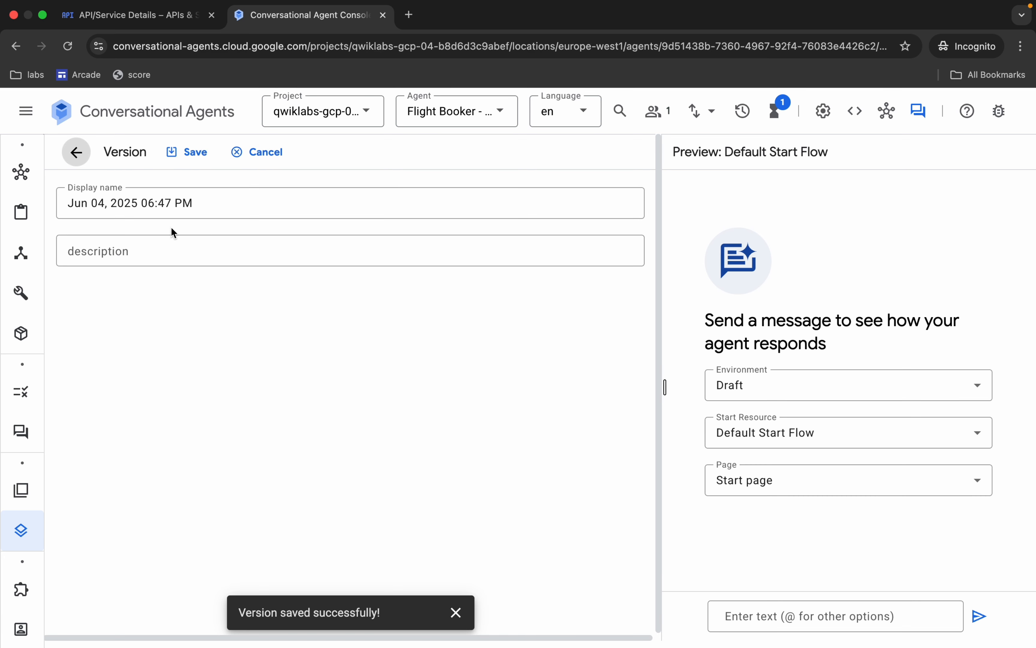
triple_click(148, 202)
key(super+v)
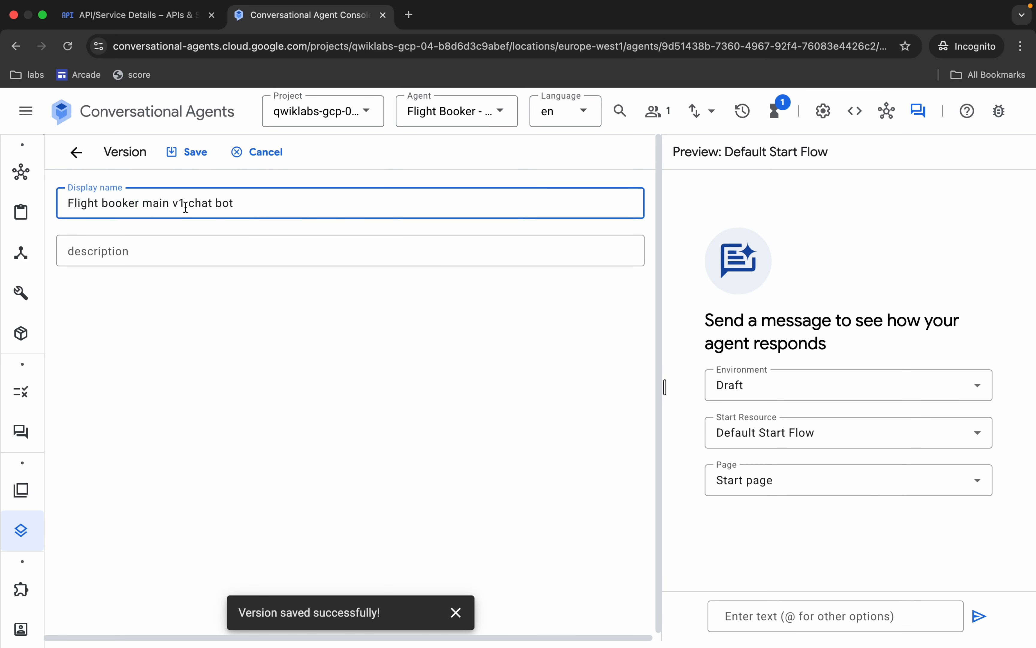
key(BackSpace)
text(2)
click(192, 153)
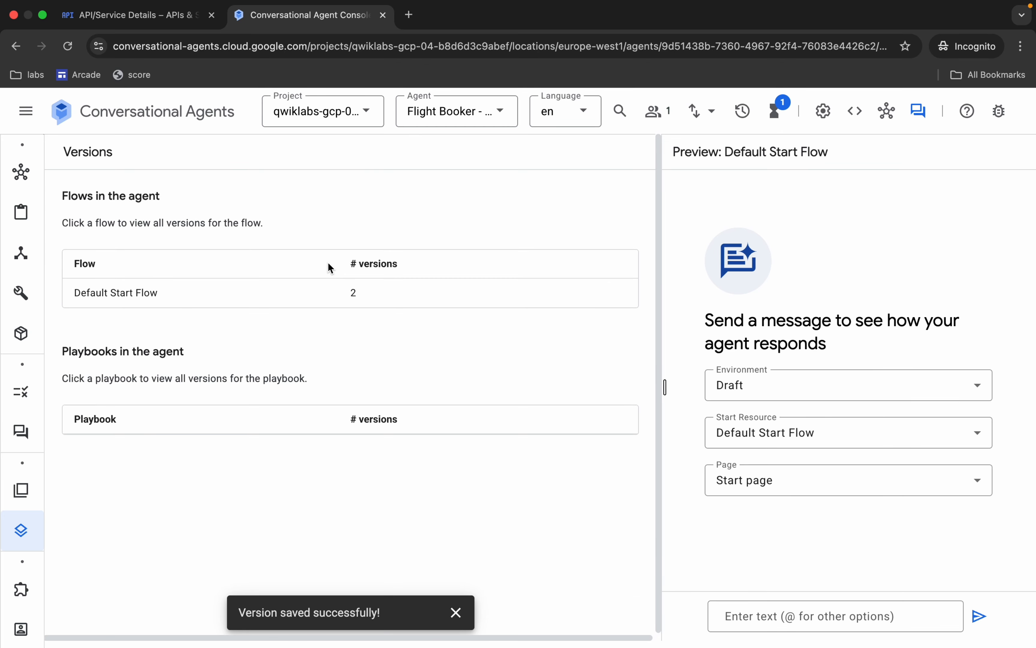
- Check the status of the Default Start Flow versions and go to the agent's environments
click(116, 294)
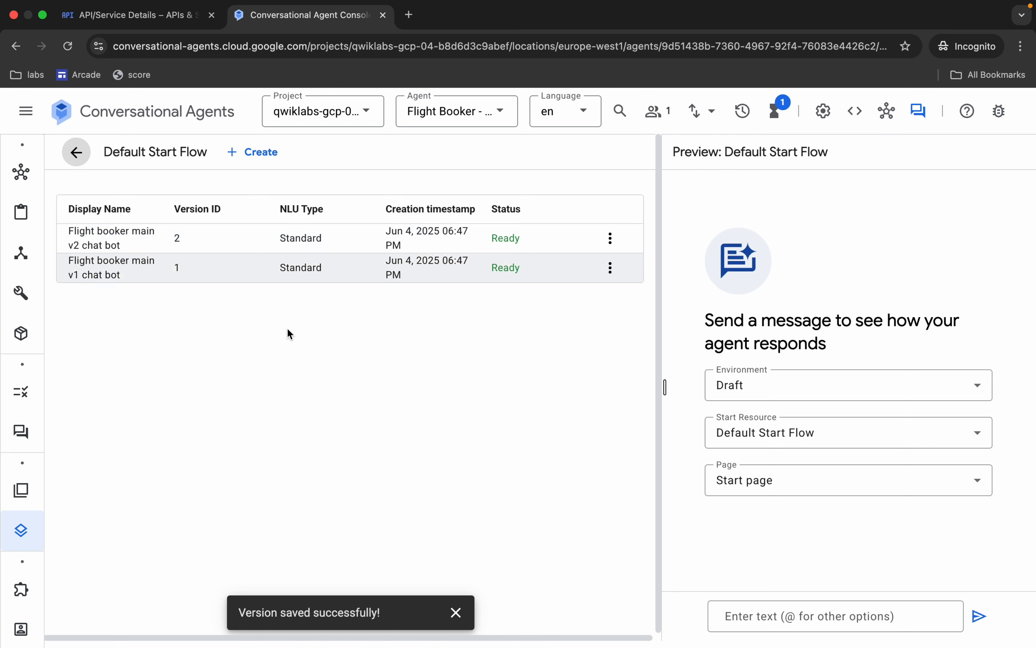
mouse_move(6, 528)
click(87, 499)
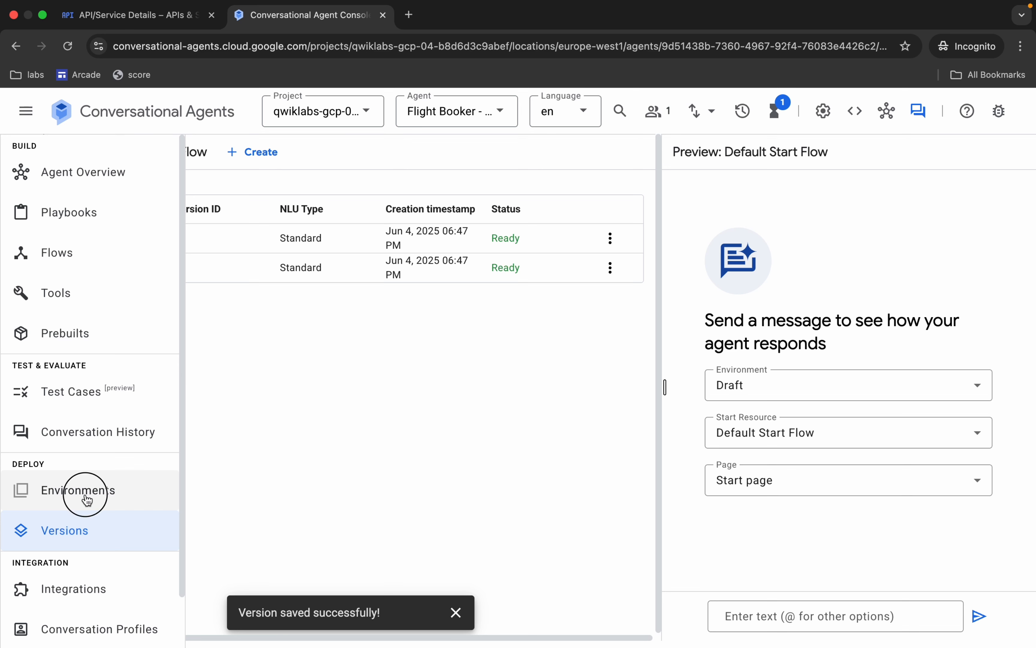